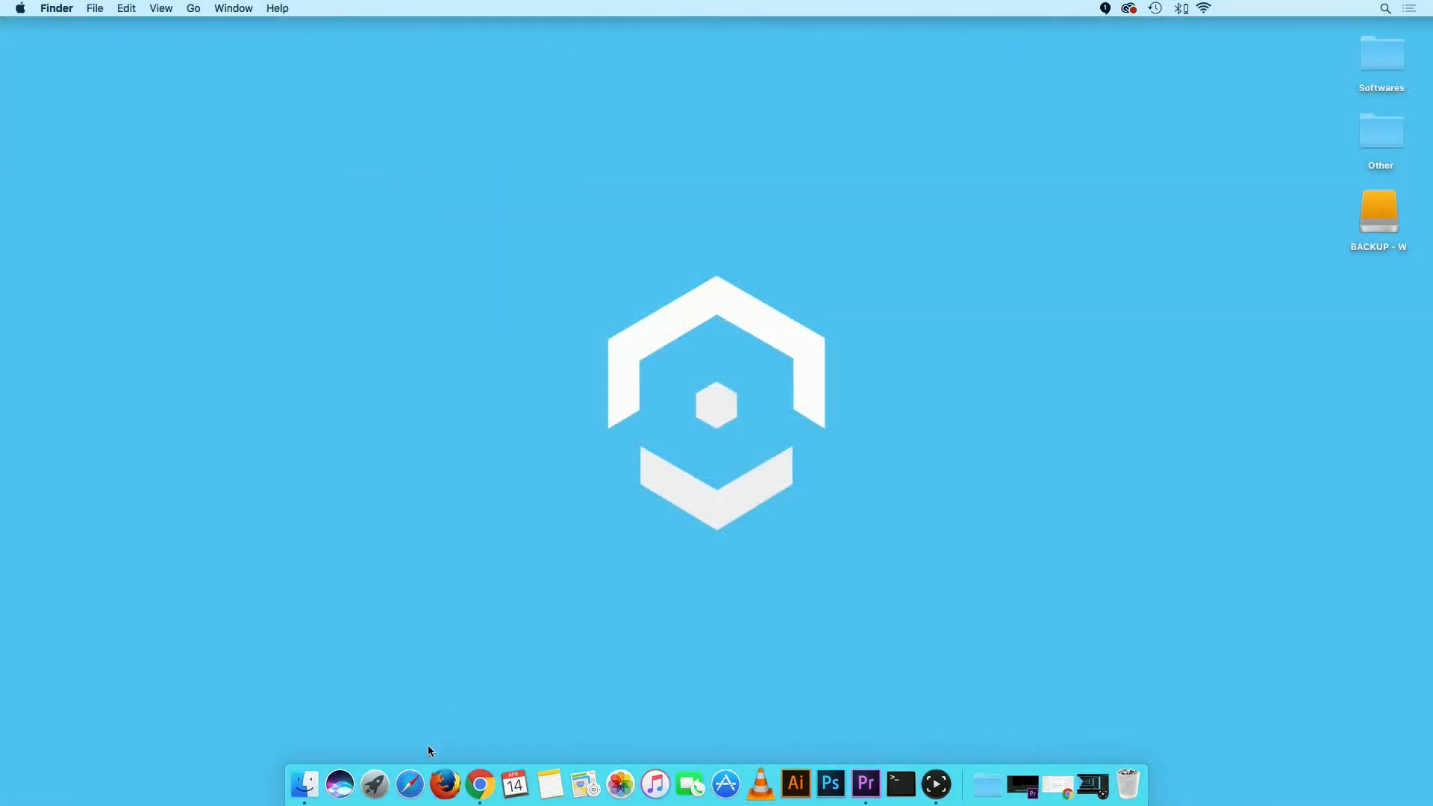
- Open Safari, sign in to the camera at 10.0.17.34 with its password, and open Setup
click(410, 784)
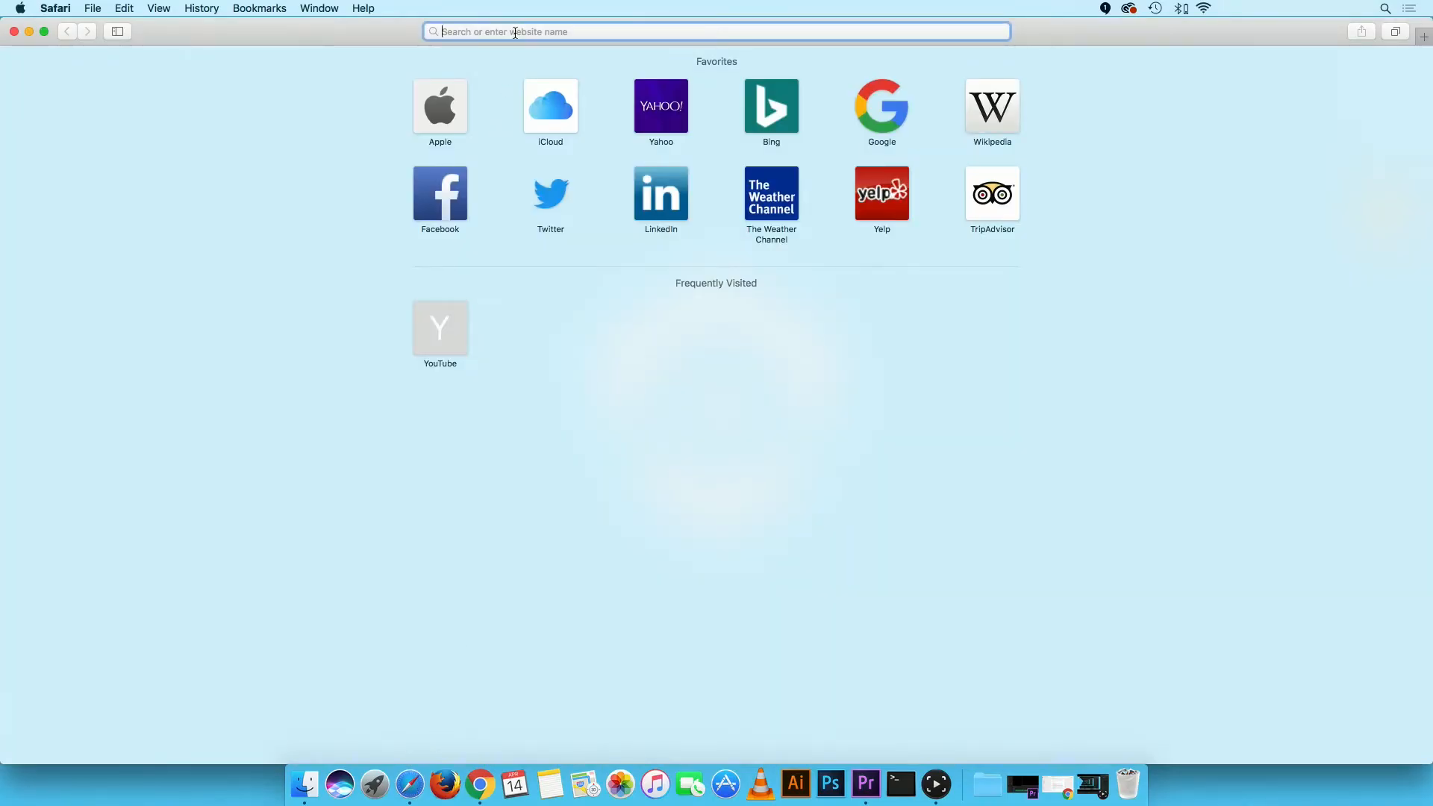
text(10.0.17)
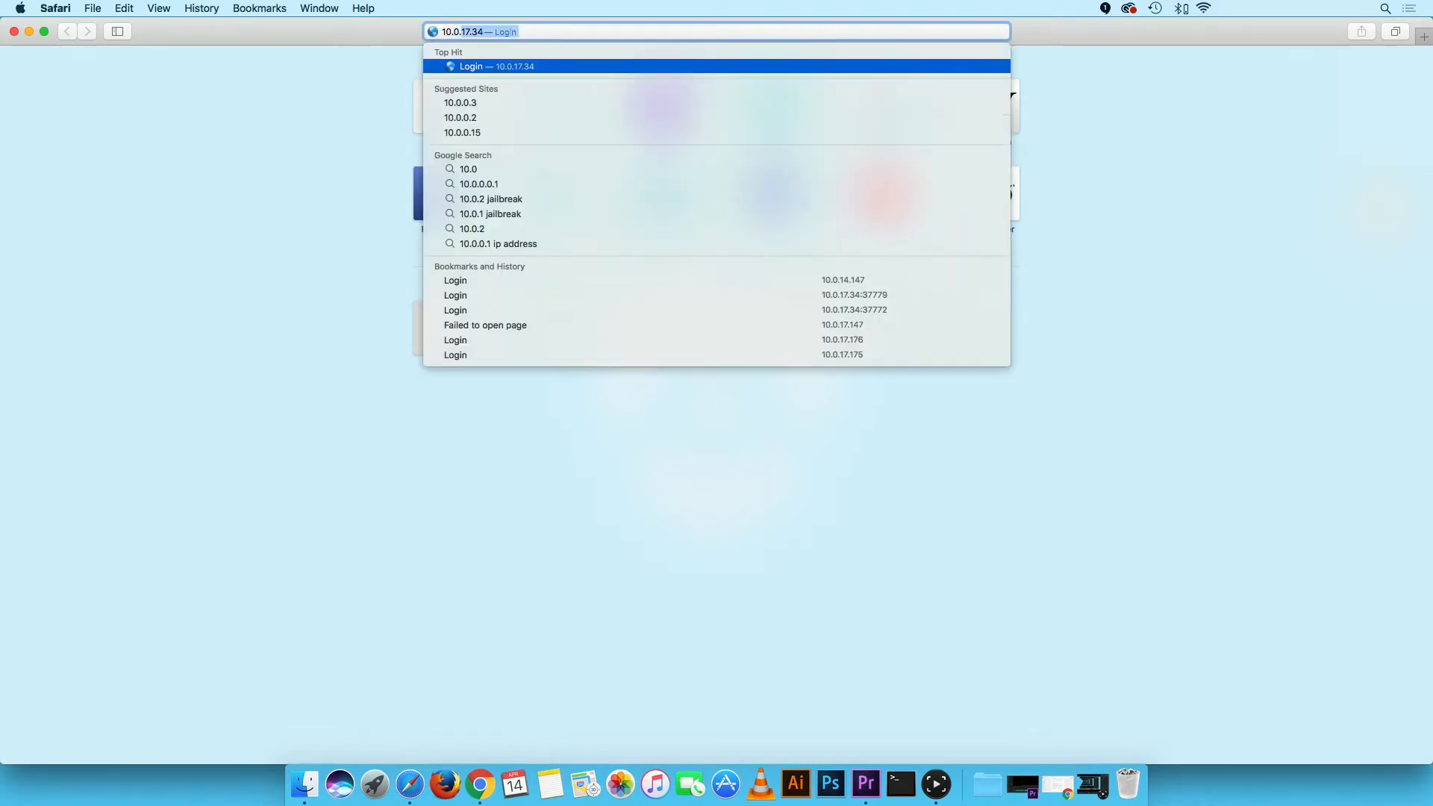
text(.34)
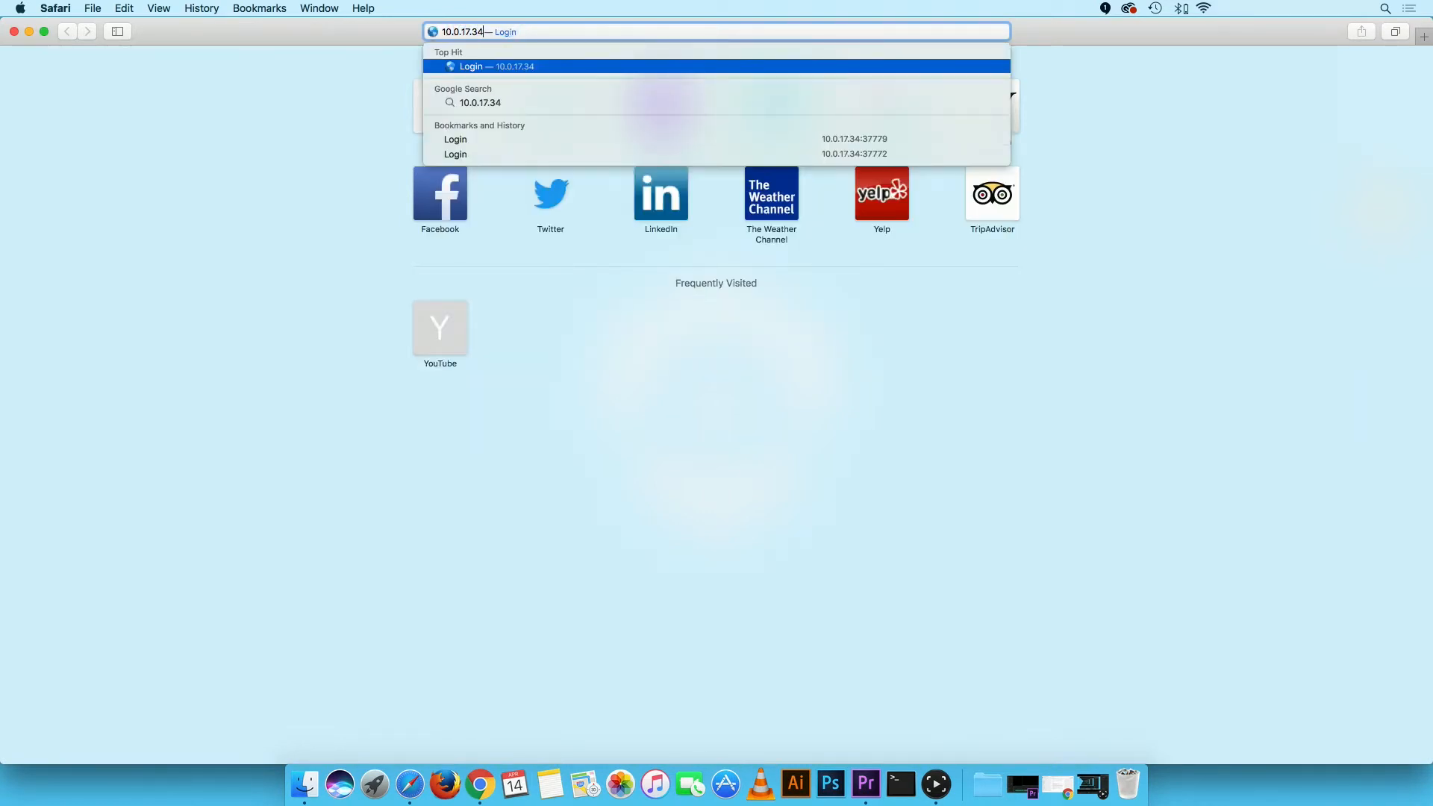
key(Return)
text(••••••)
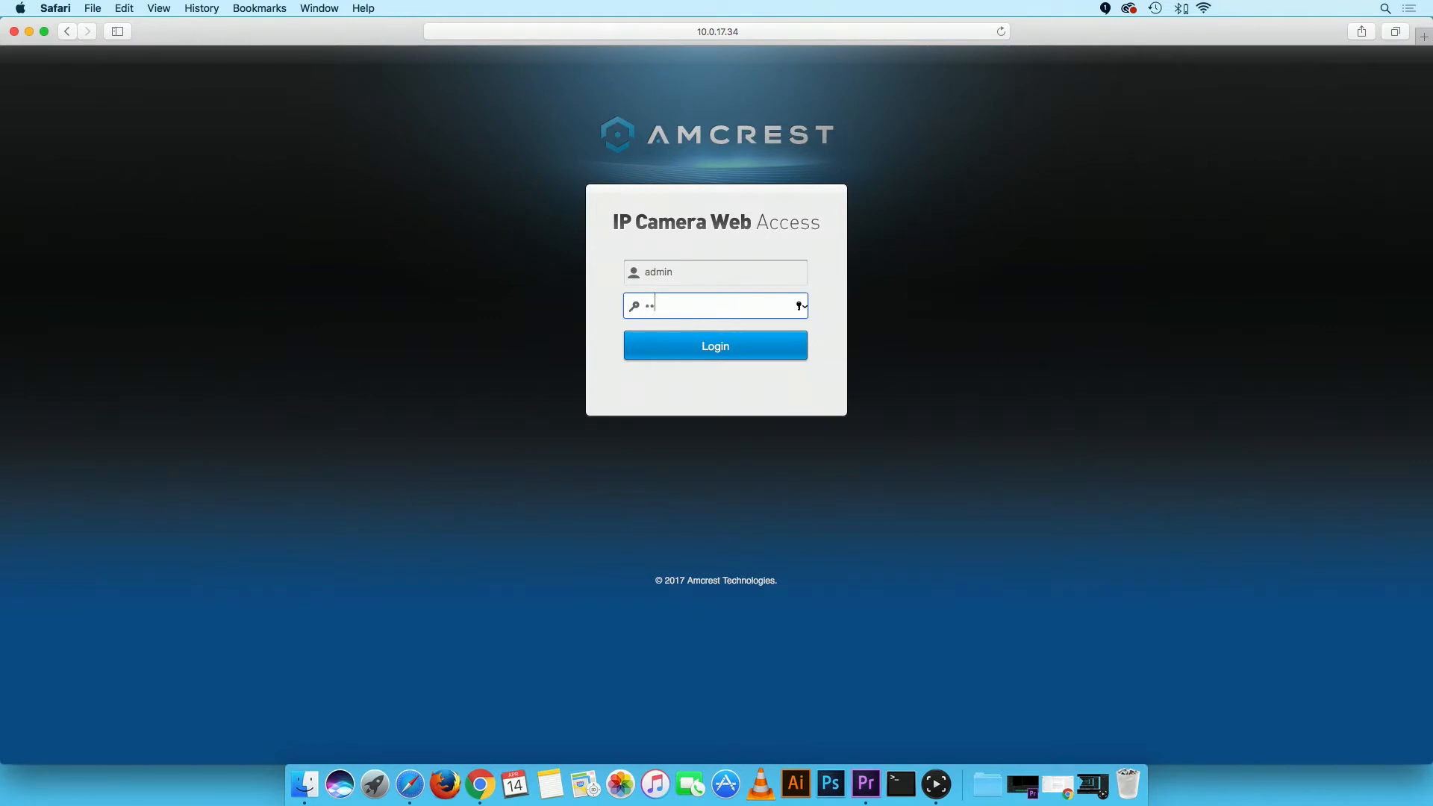
click(710, 346)
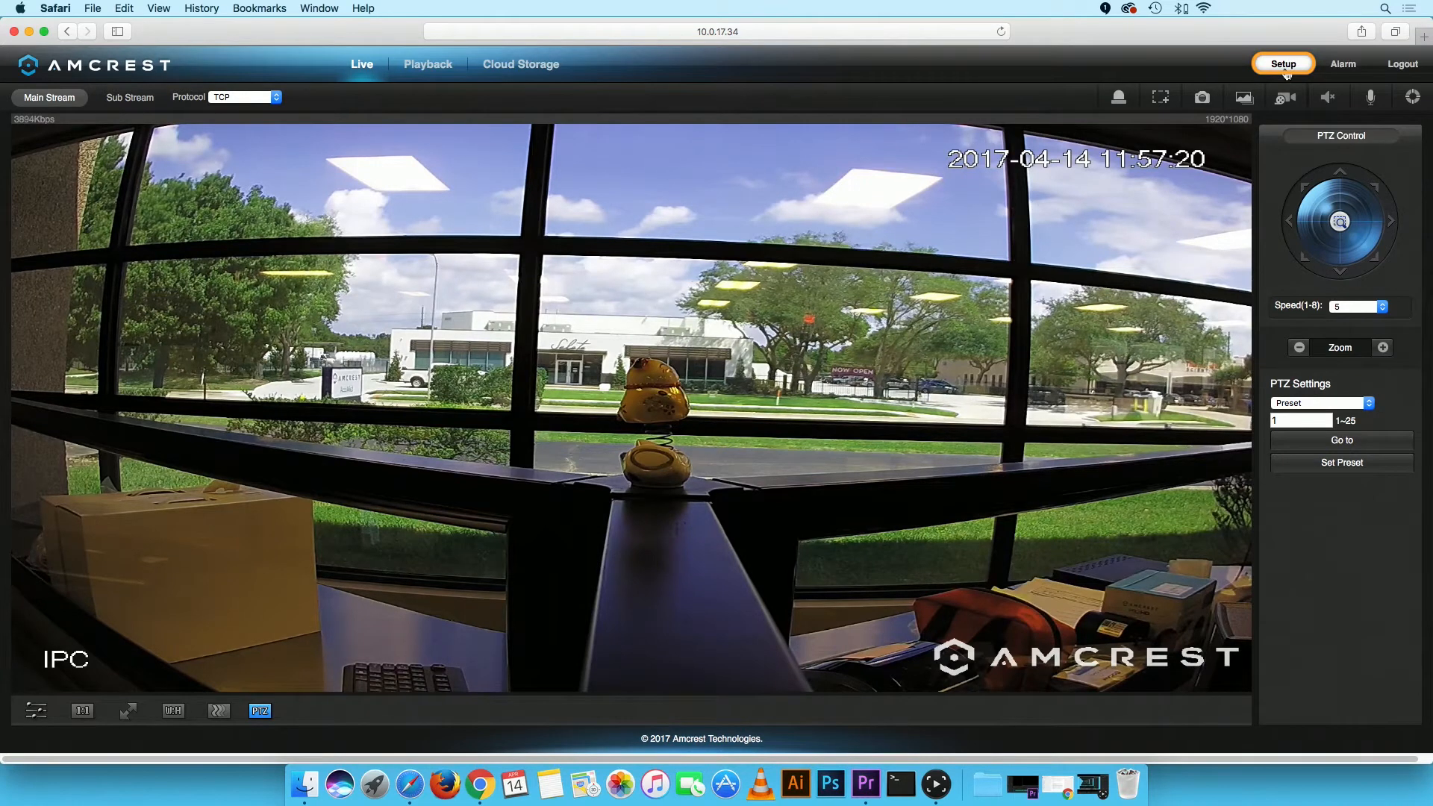
click(1285, 68)
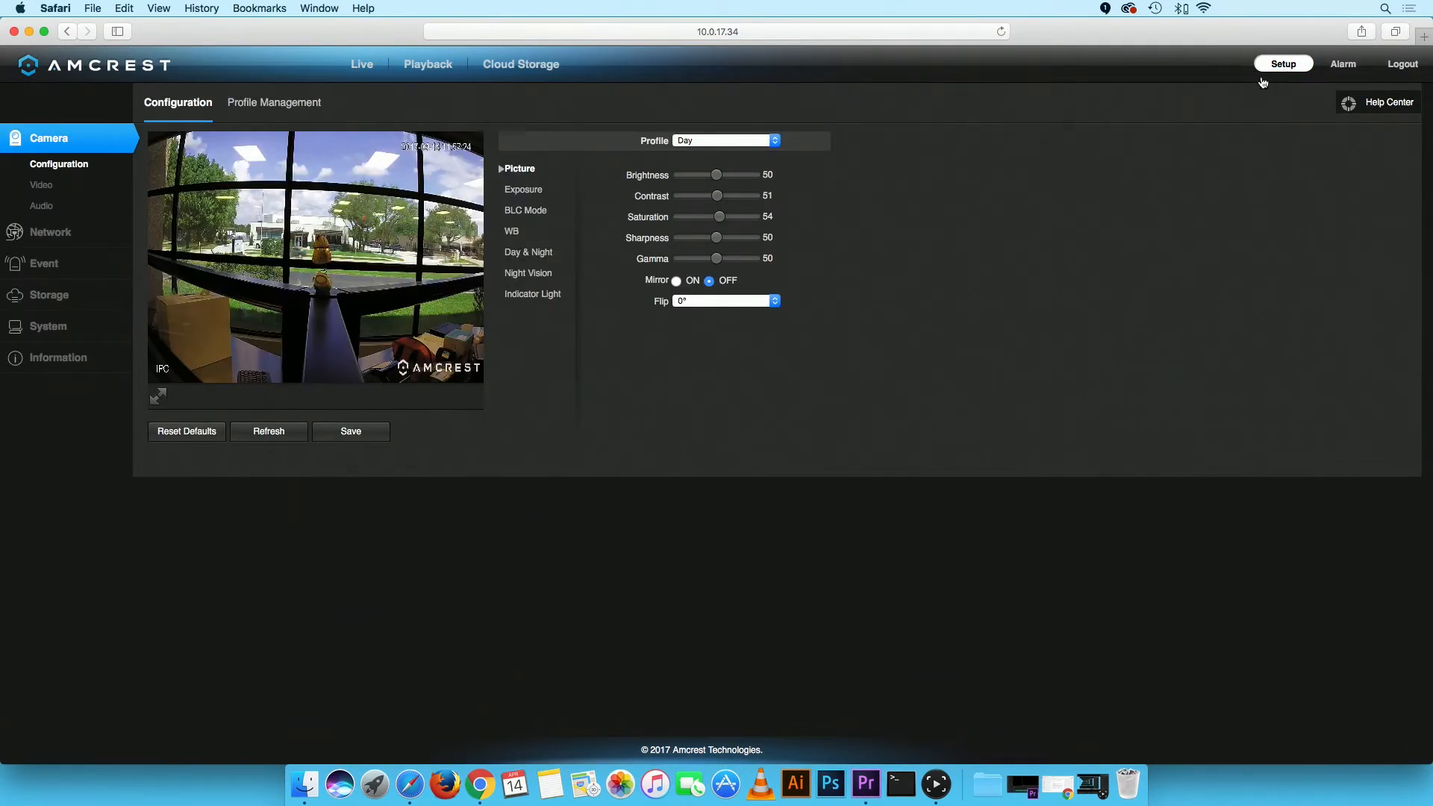
- Enable DDNS under Network > DDNS, keeping AMCREST DDNS as the provider
click(78, 232)
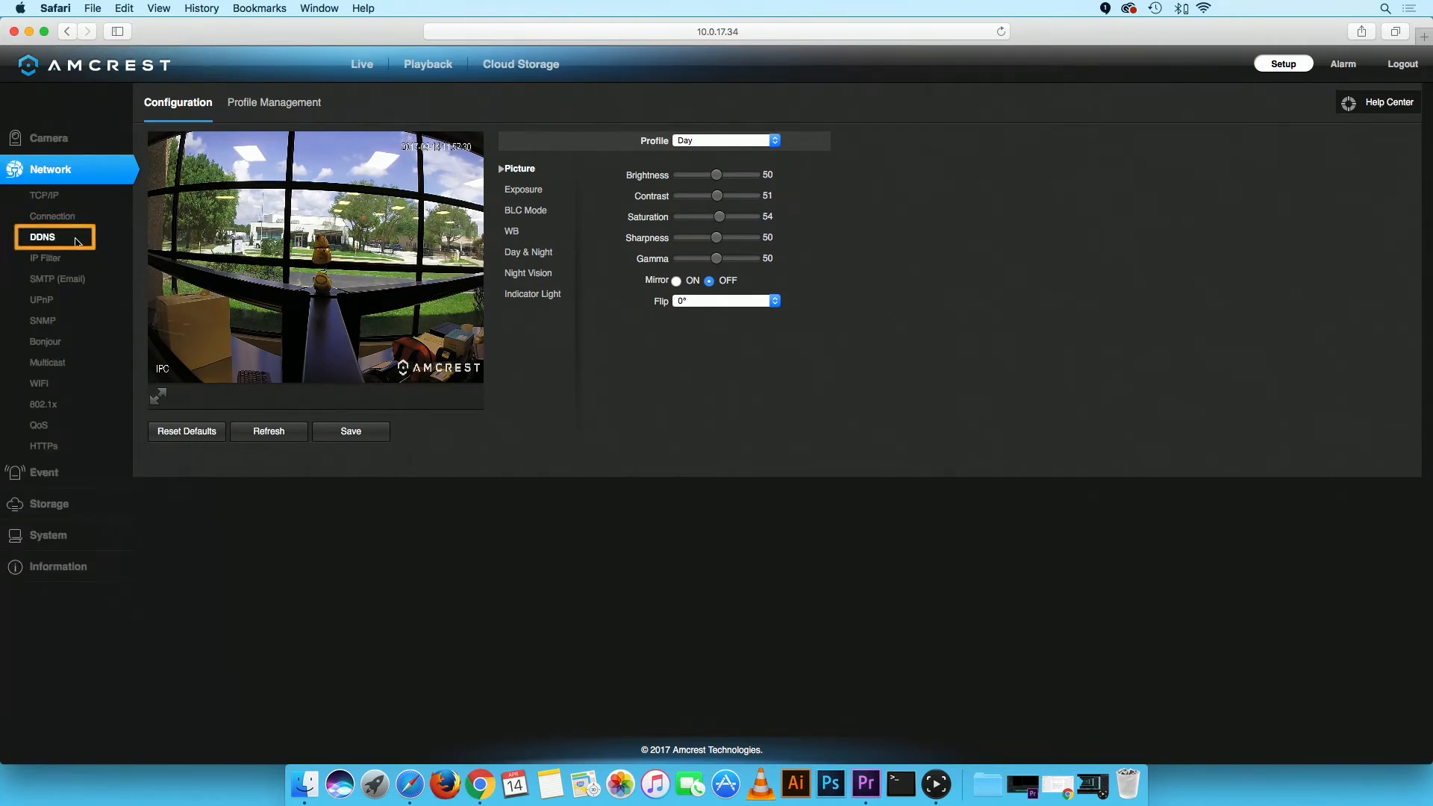
click(78, 240)
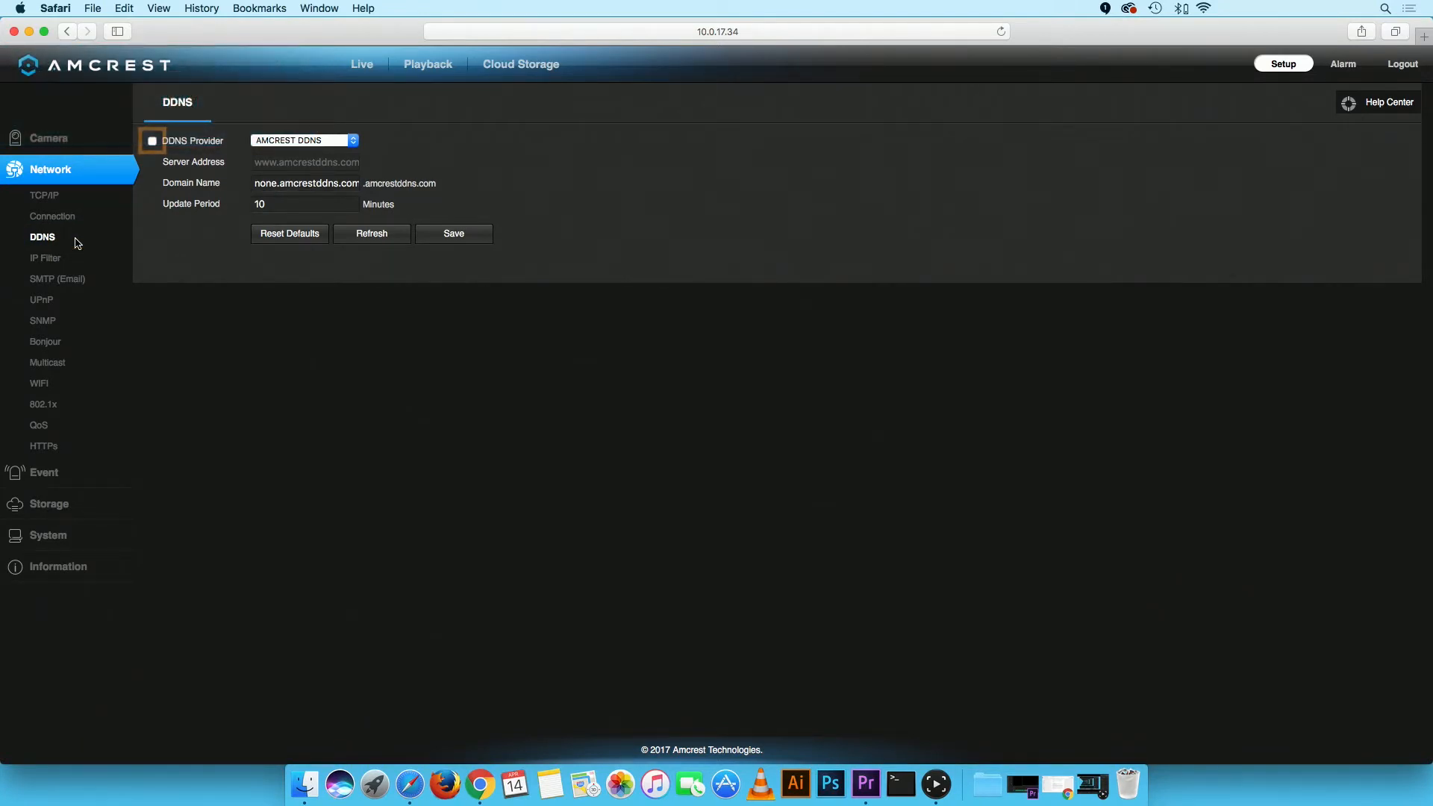
click(152, 141)
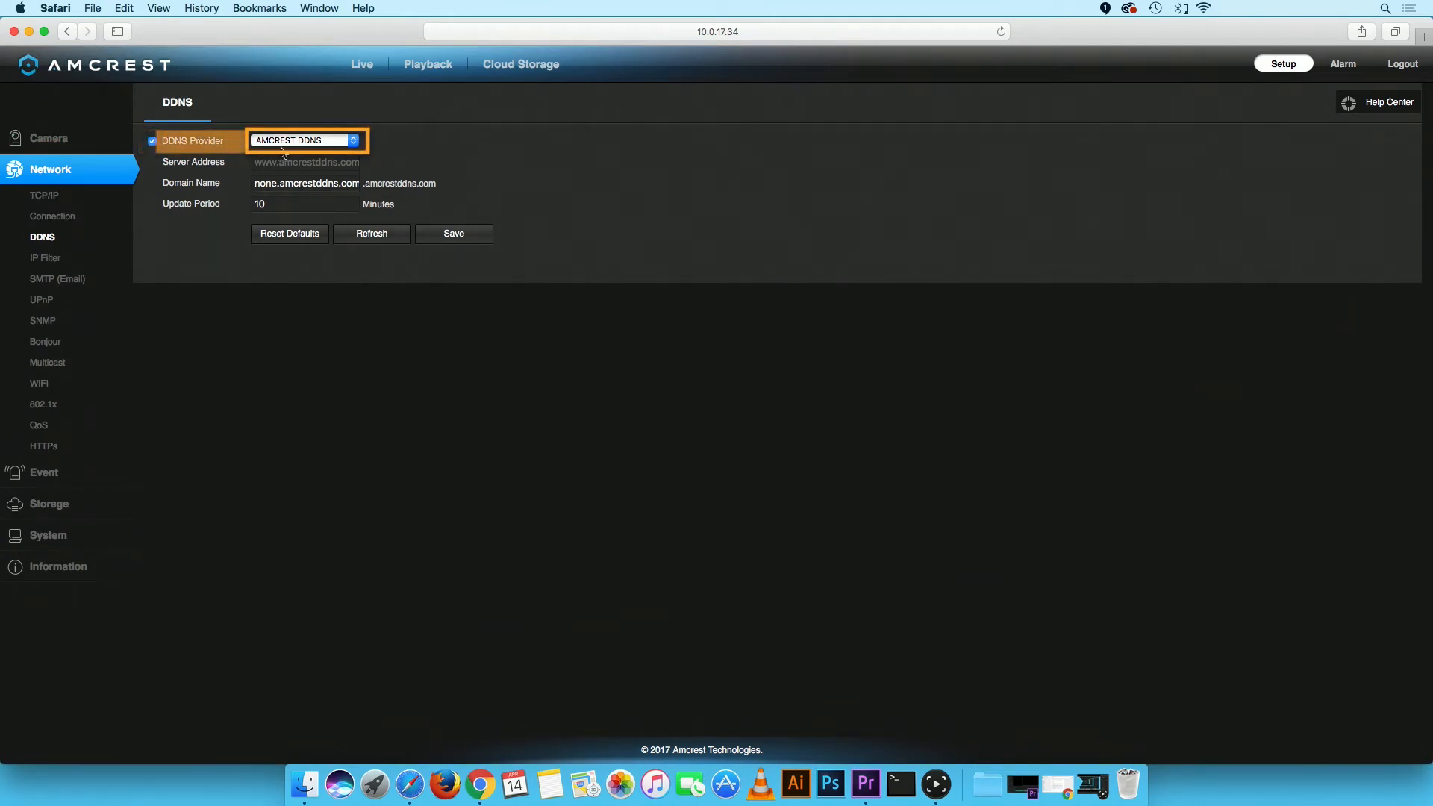
click(337, 145)
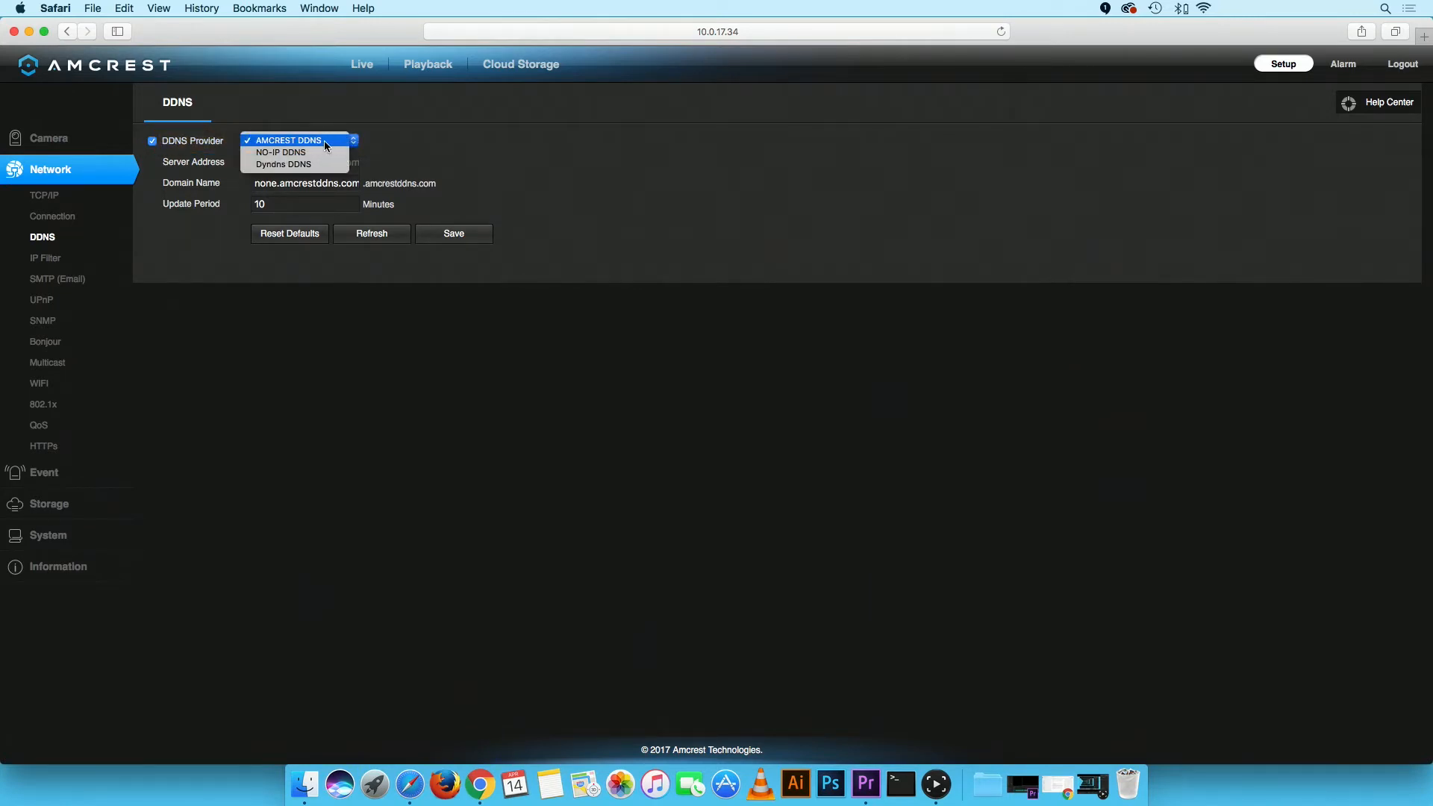
click(324, 140)
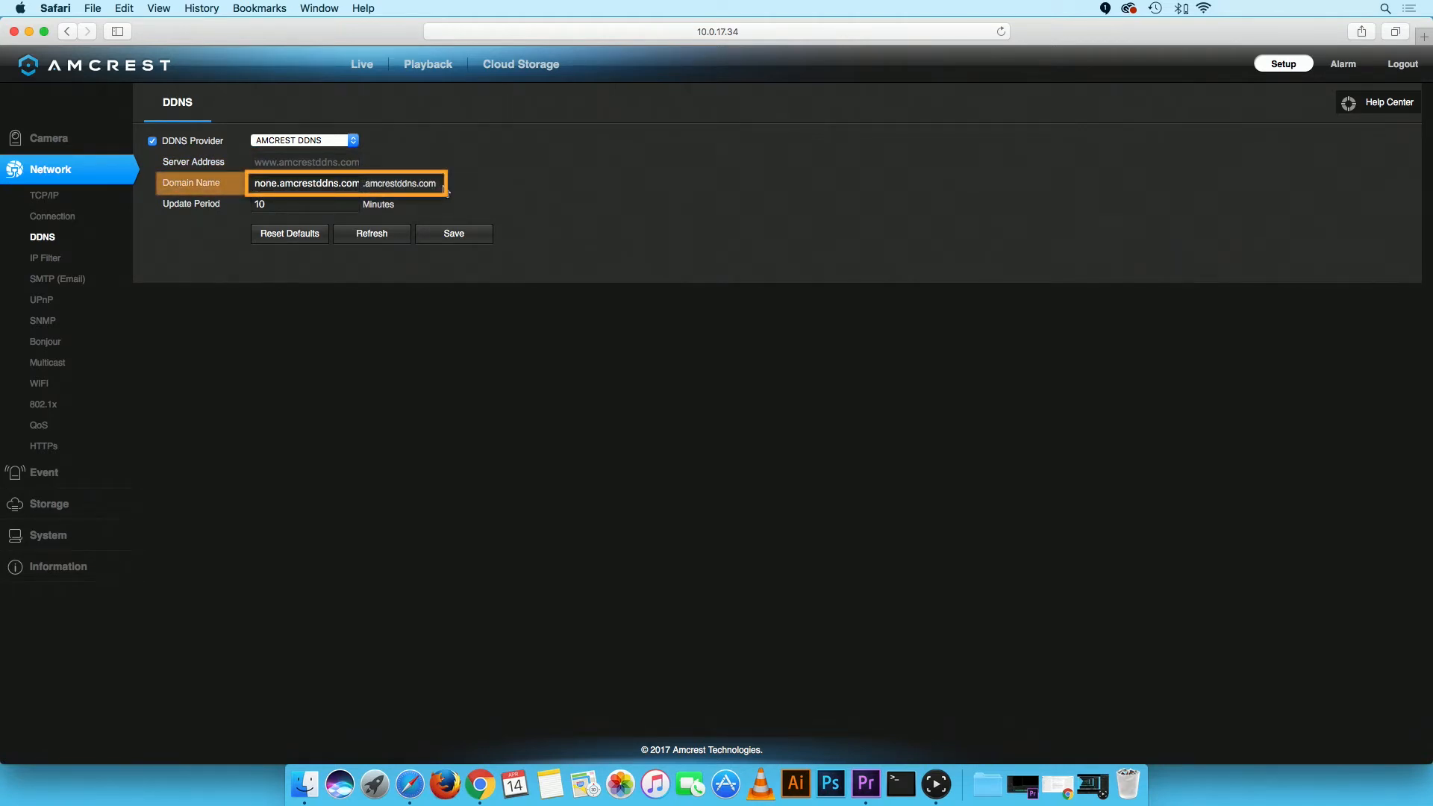
- Save DDNS with domain name ipcamera841 and an update period of 60 minutes
click(387, 183)
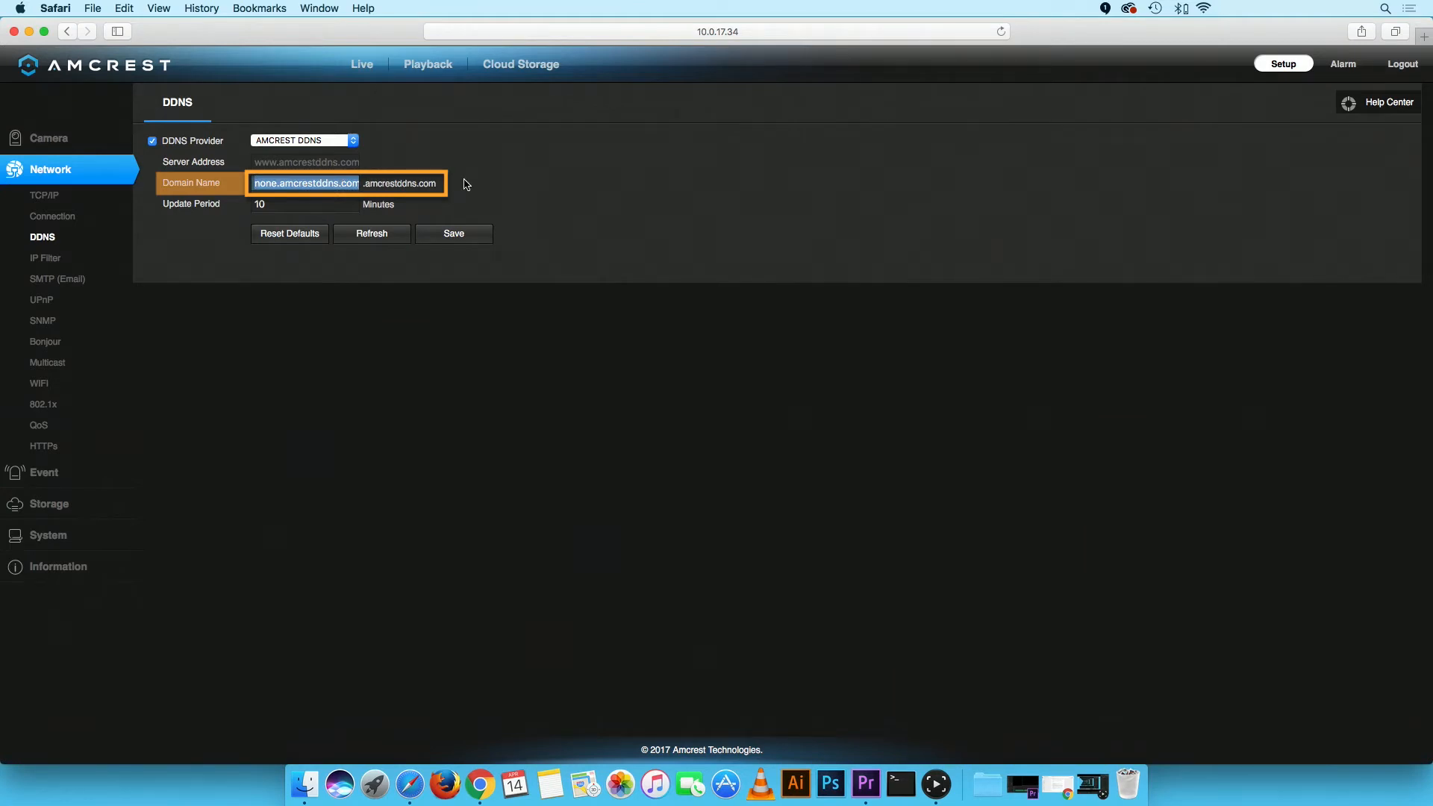
text(ipcamera)
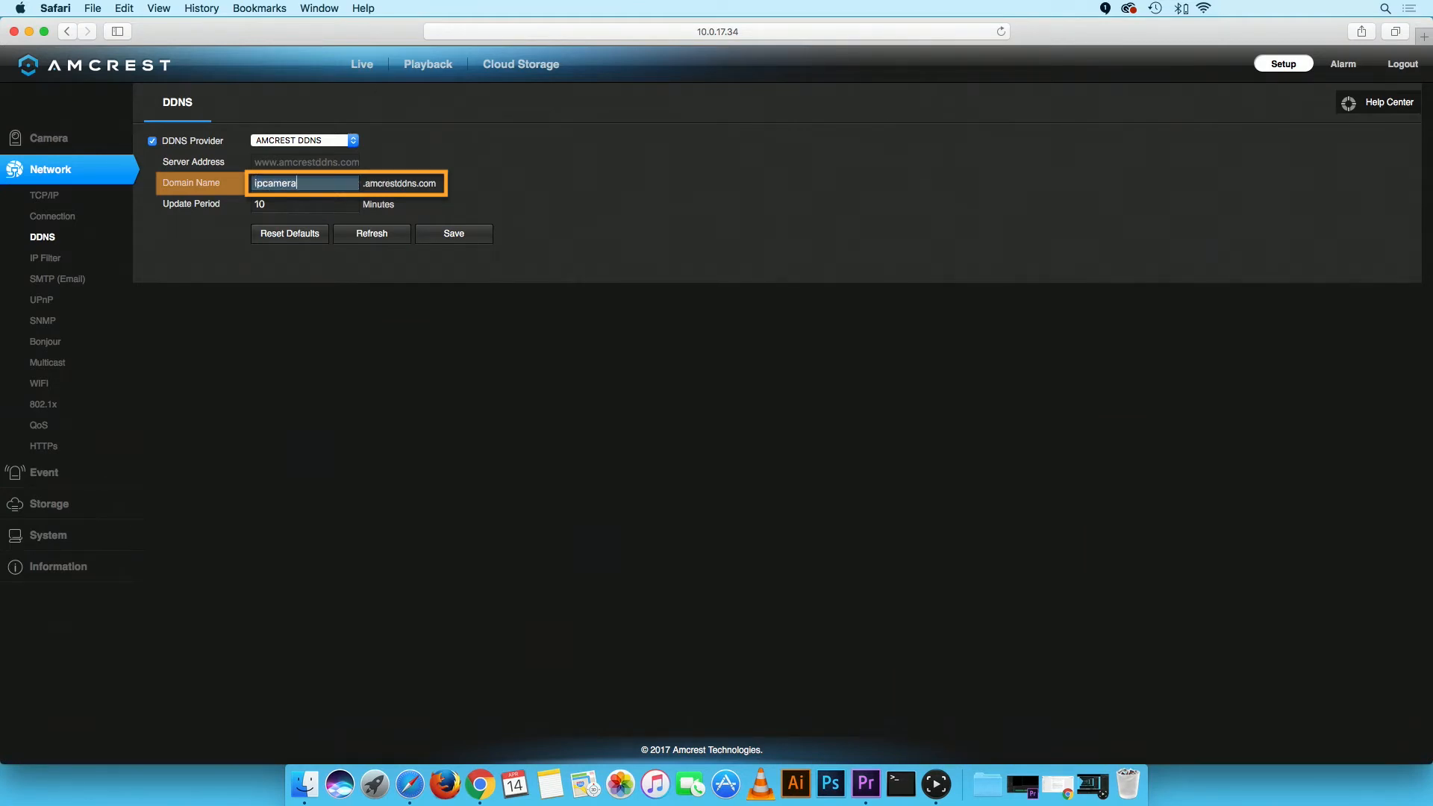
text(841)
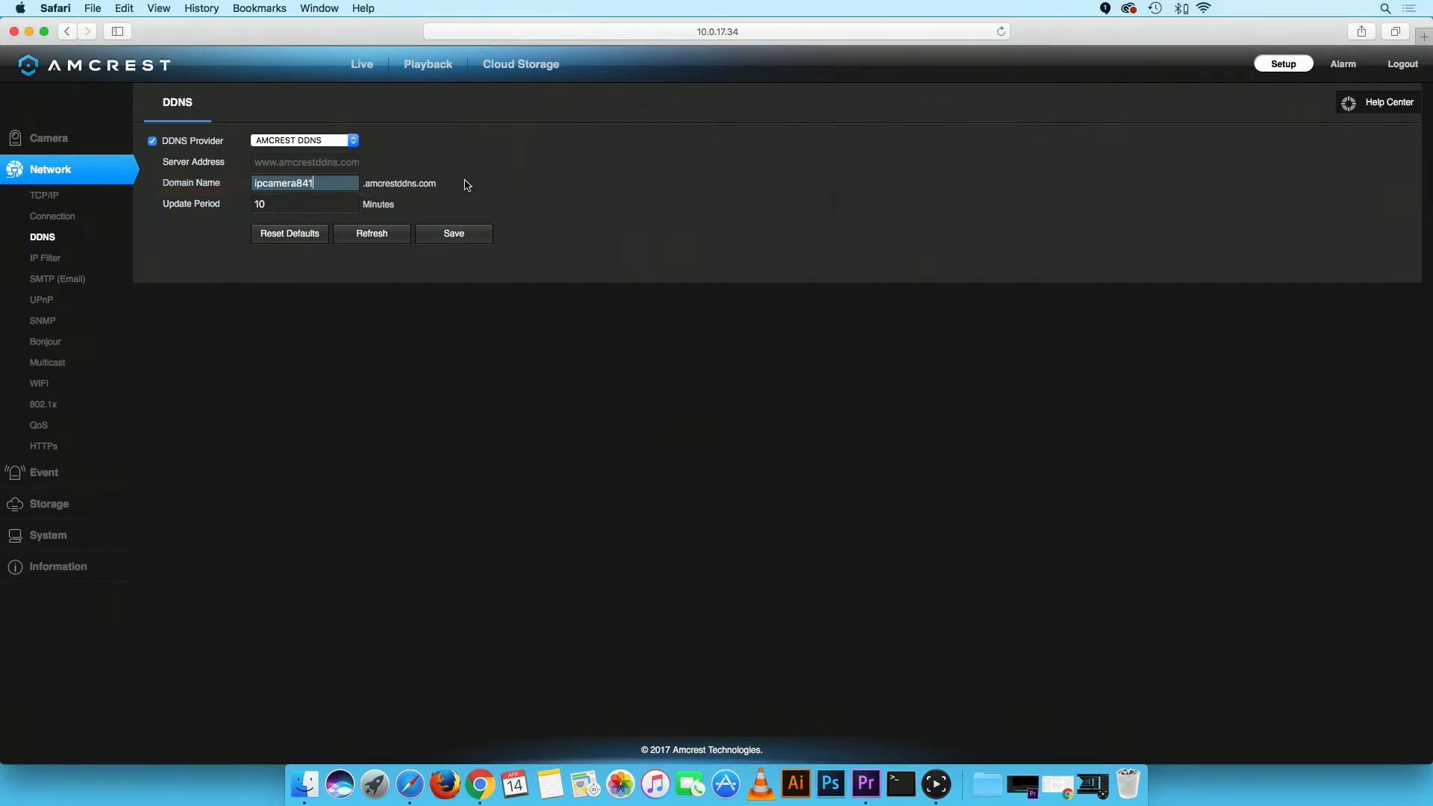
click(324, 204)
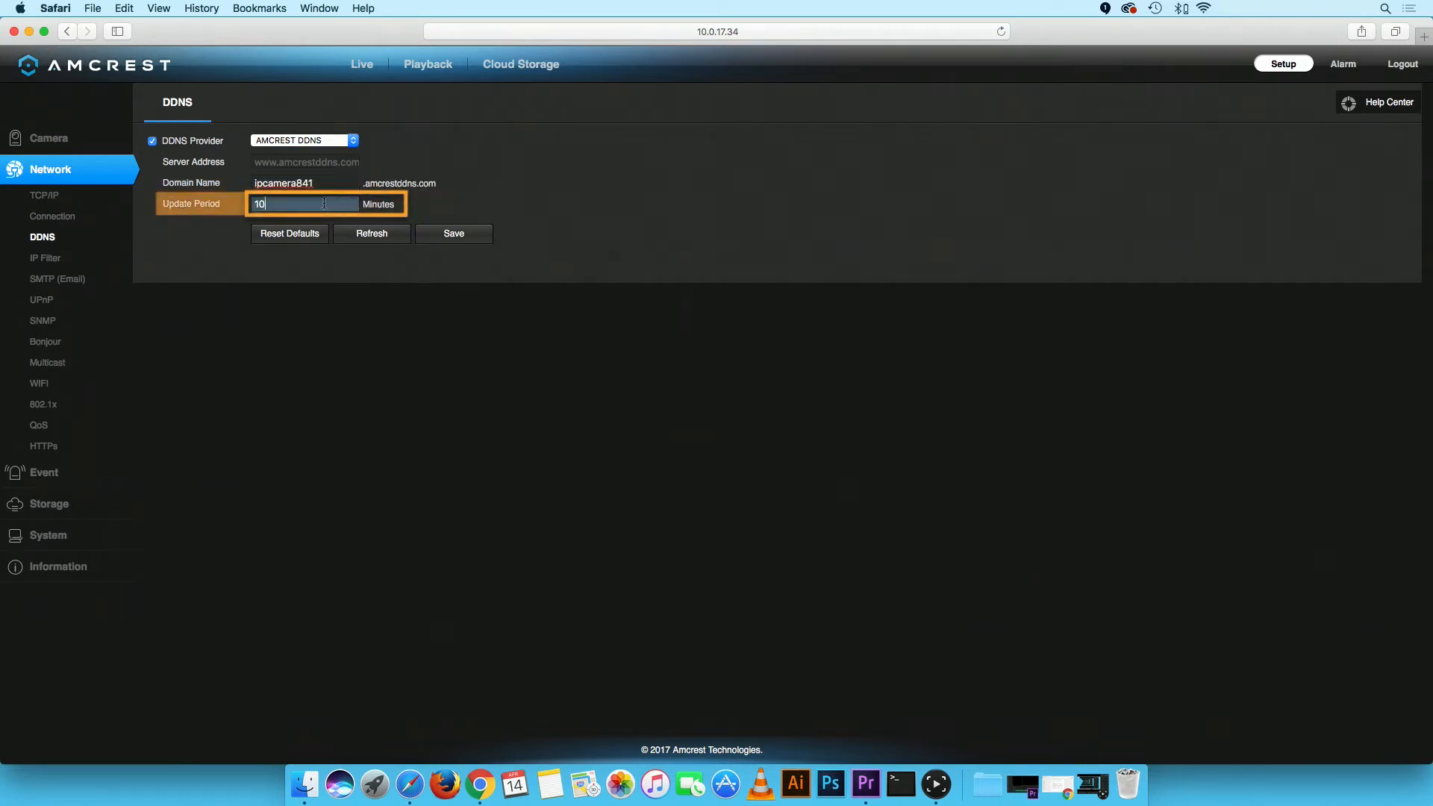
key(BackSpace)
key(BackSpace)
text(60)
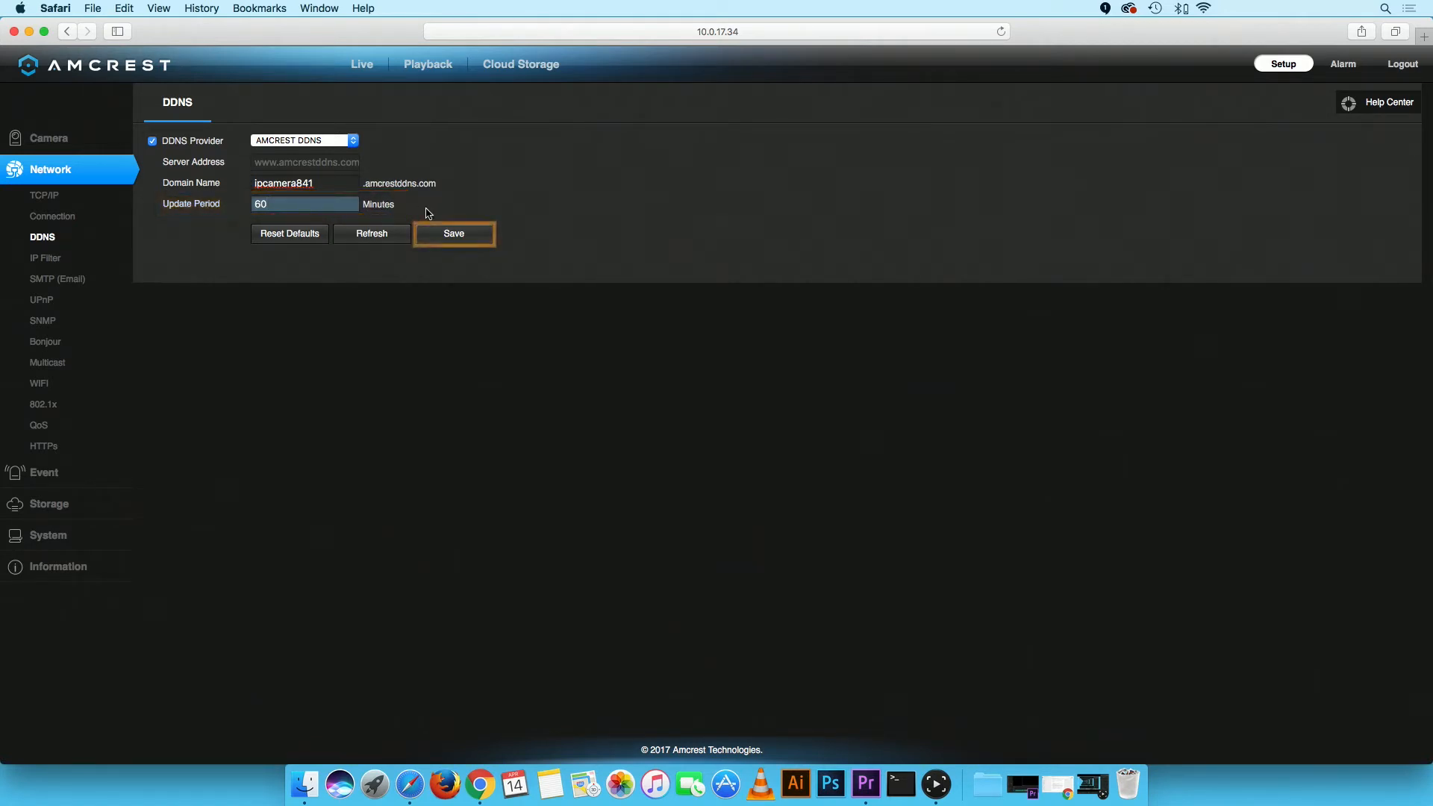
click(455, 236)
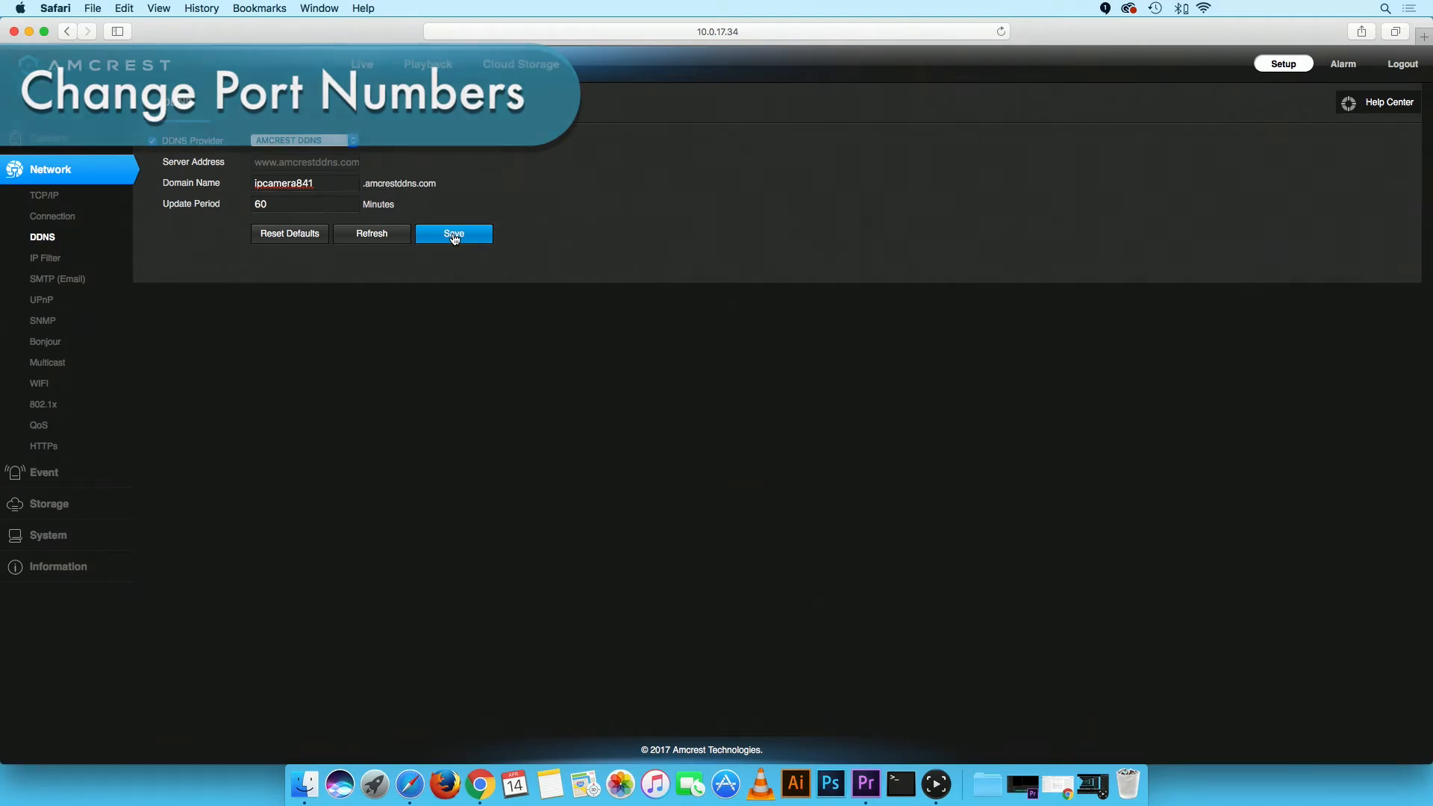
- Set the connection ports to TCP 37777, UDP 37778 and HTTP 37779, then save
click(87, 218)
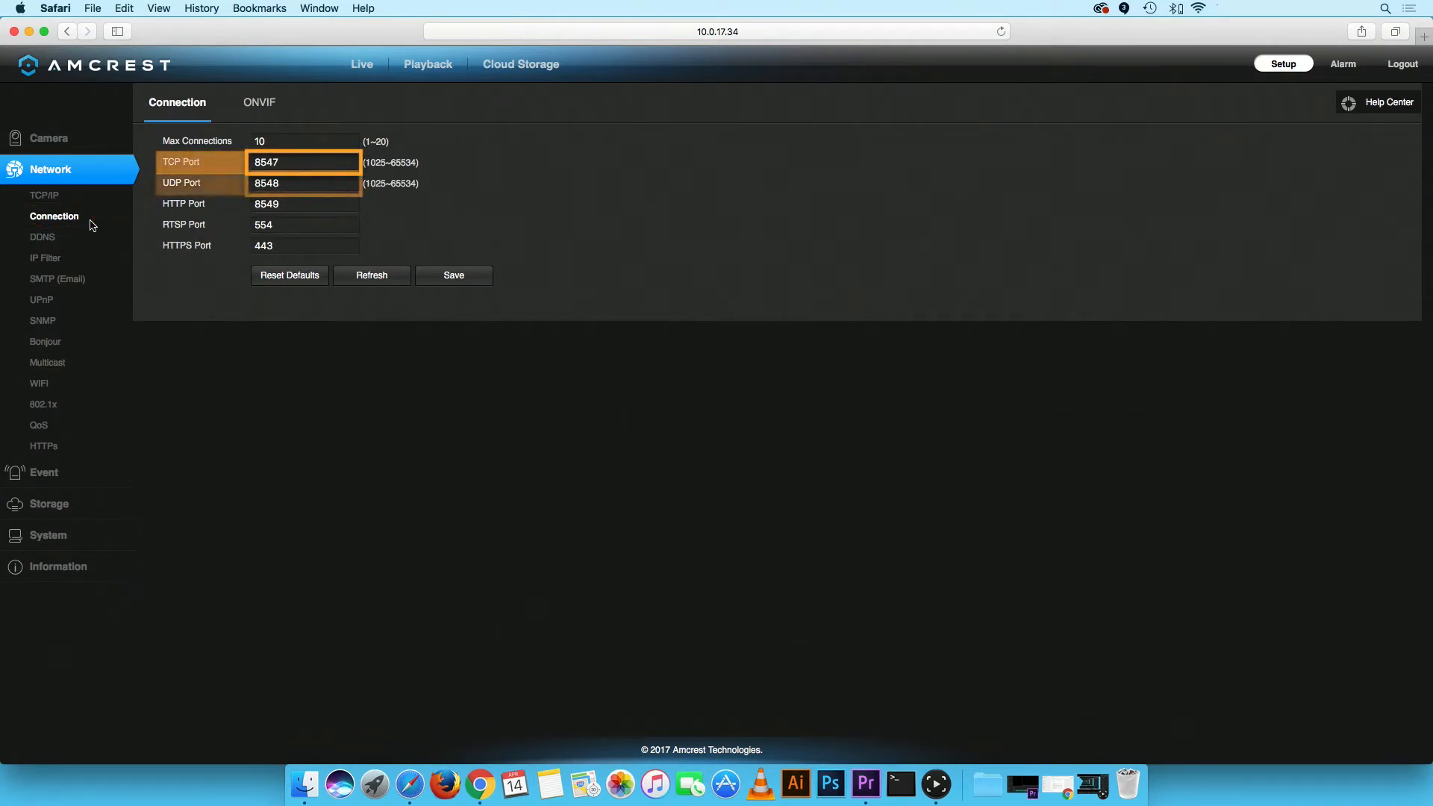
click(292, 161)
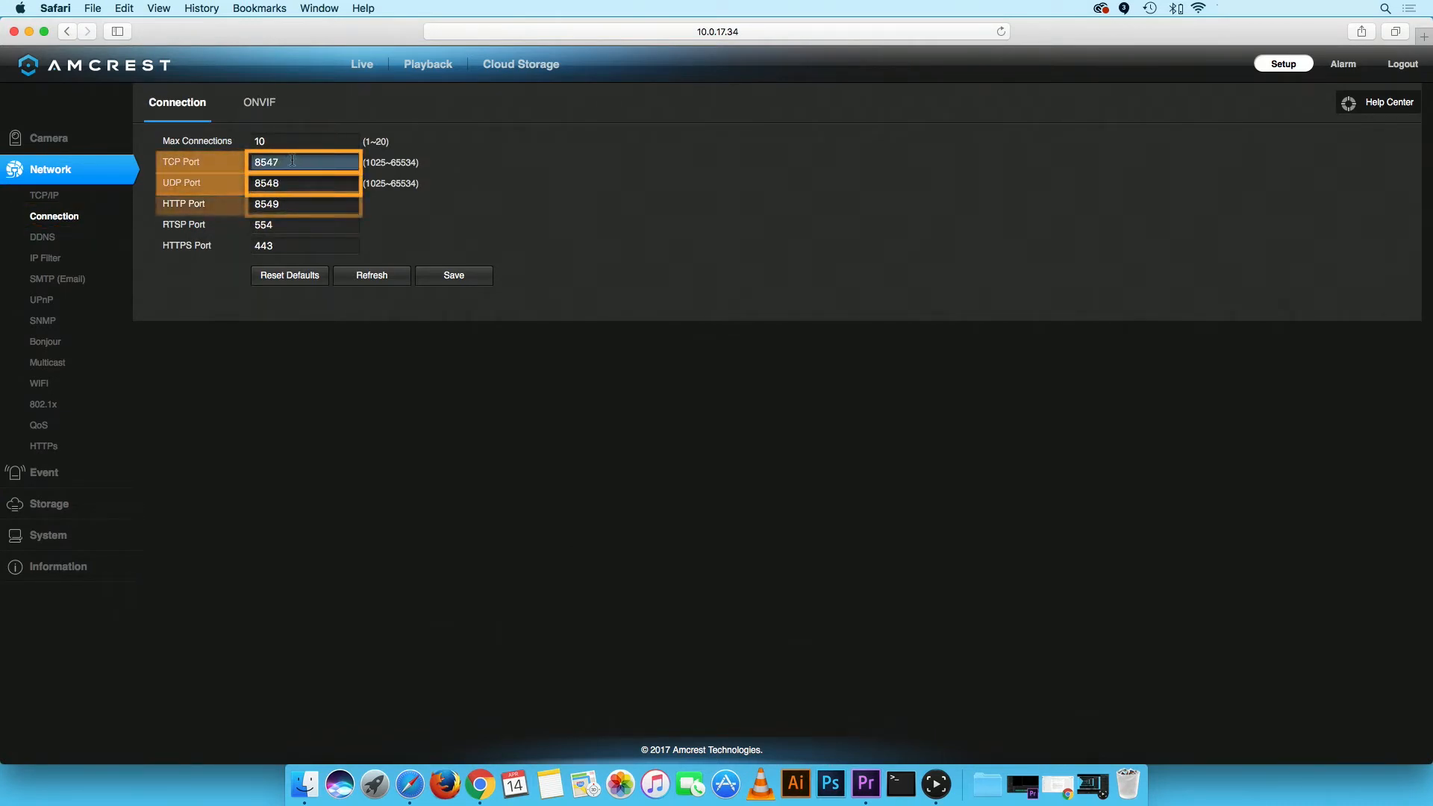
double_click(291, 161)
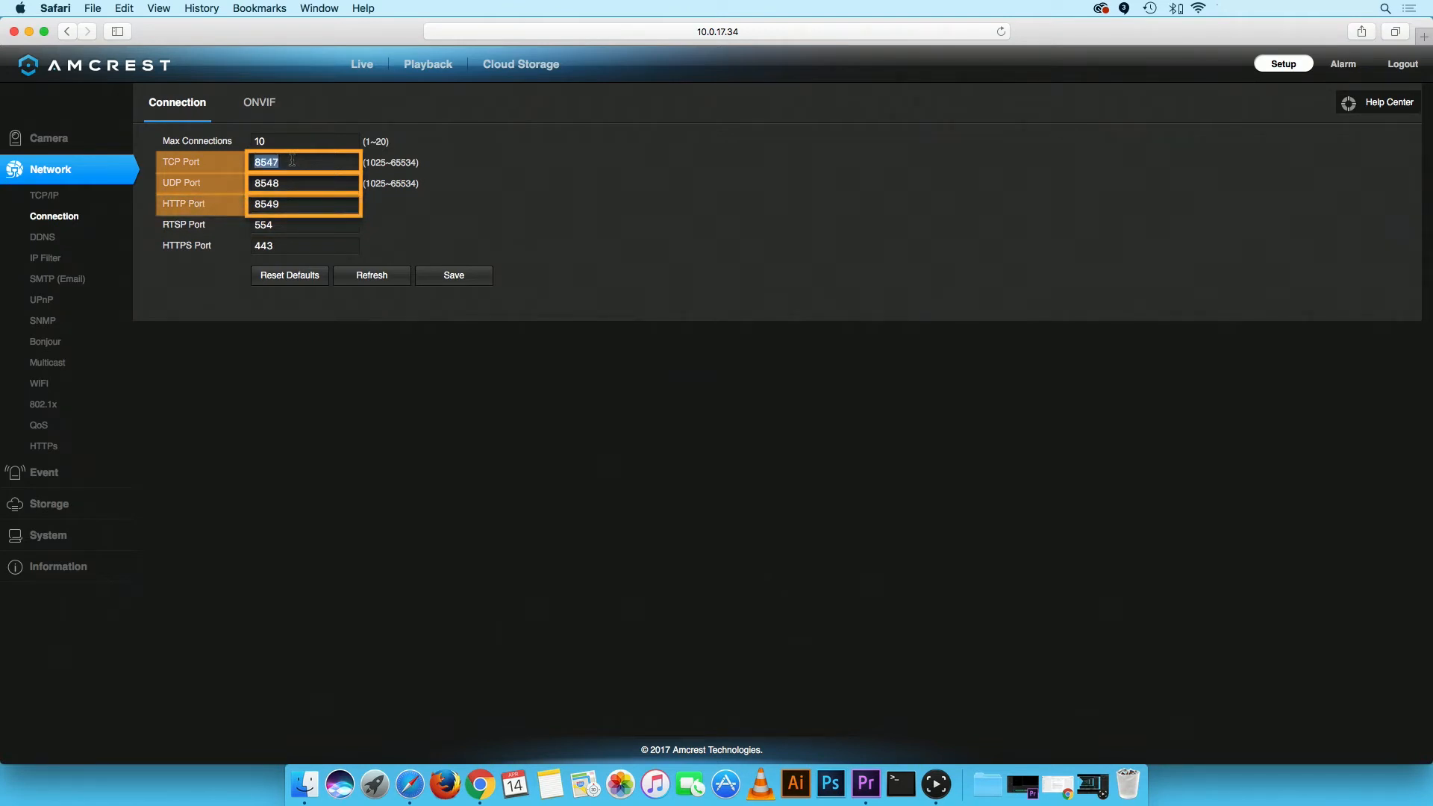
text(377)
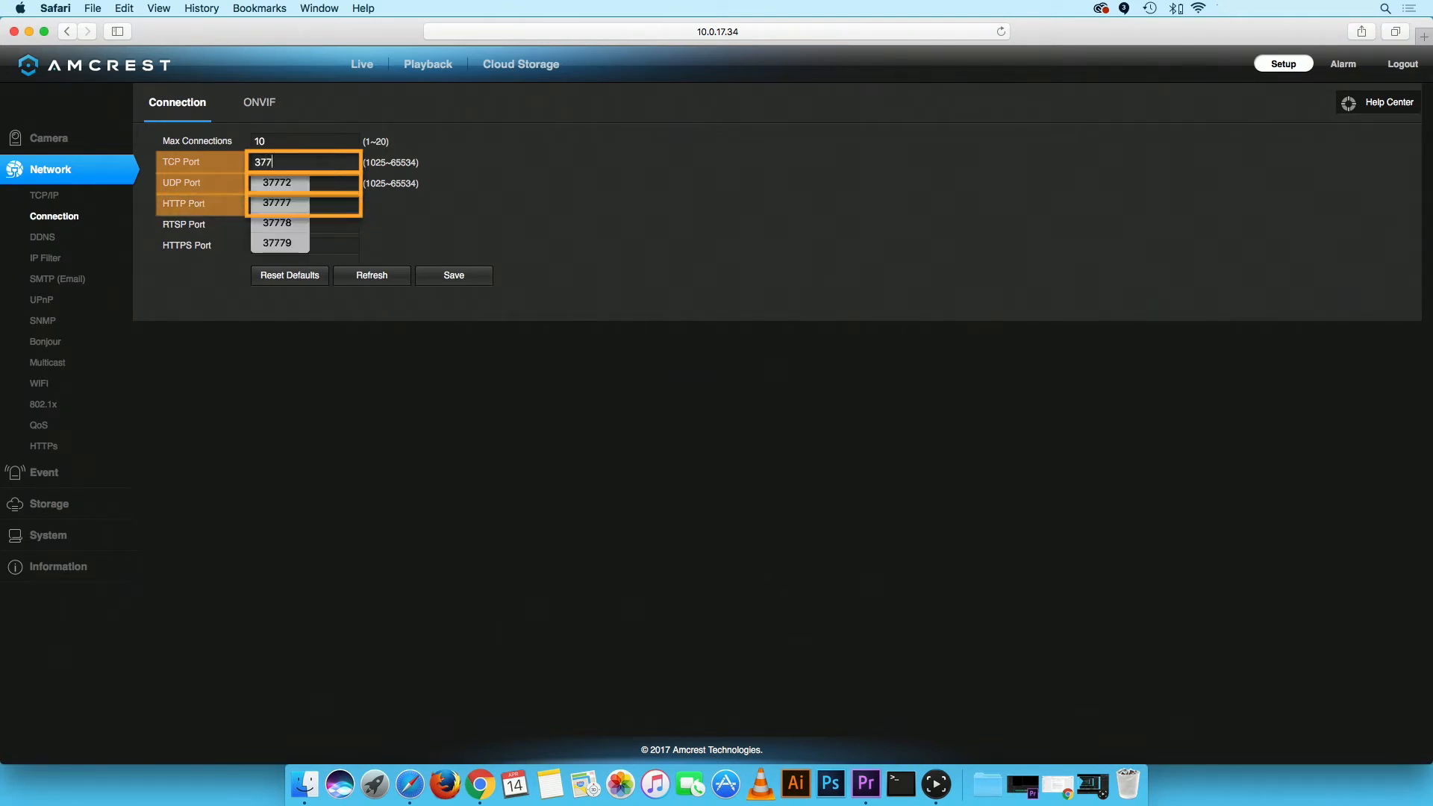
text(77)
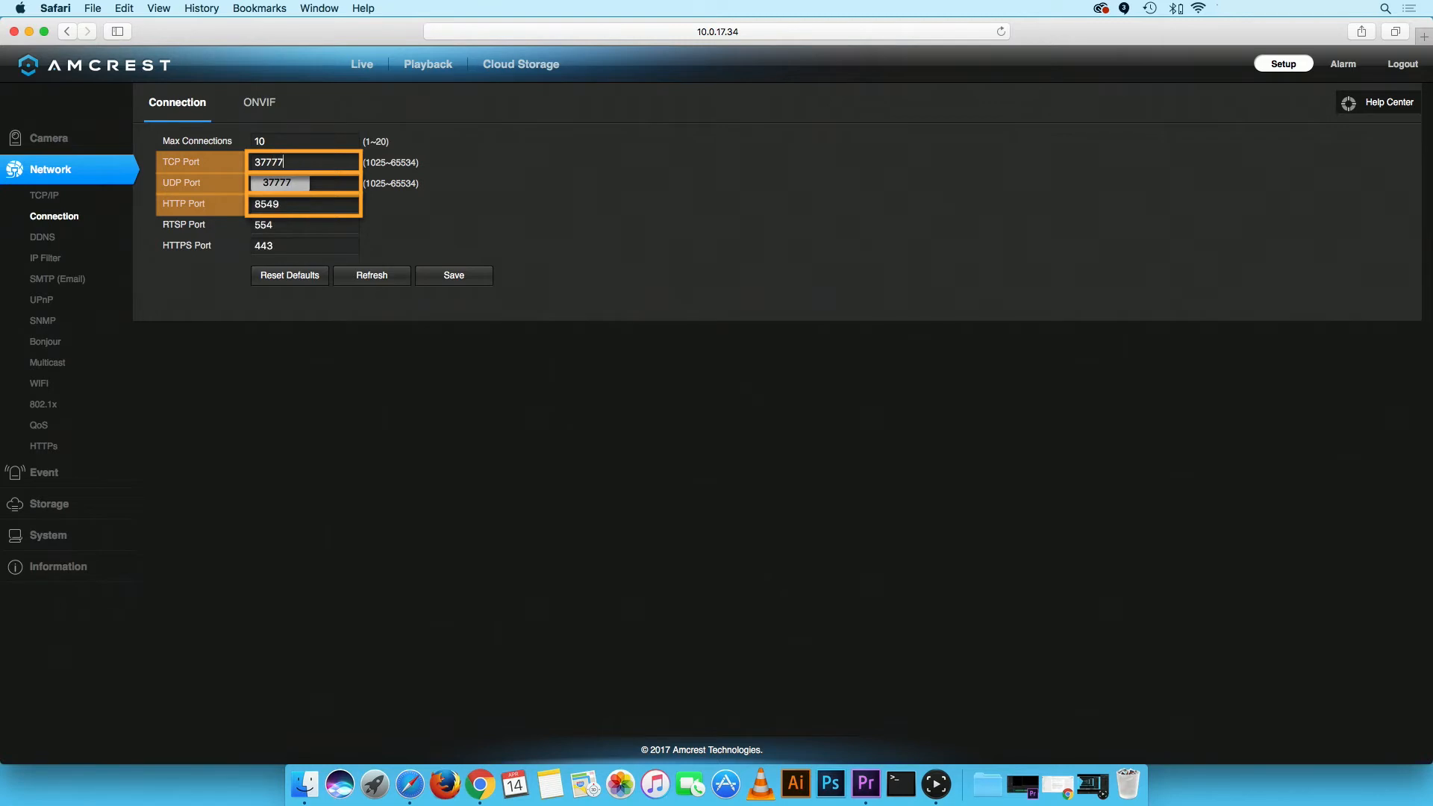
click(307, 183)
double_click(314, 183)
text(37778)
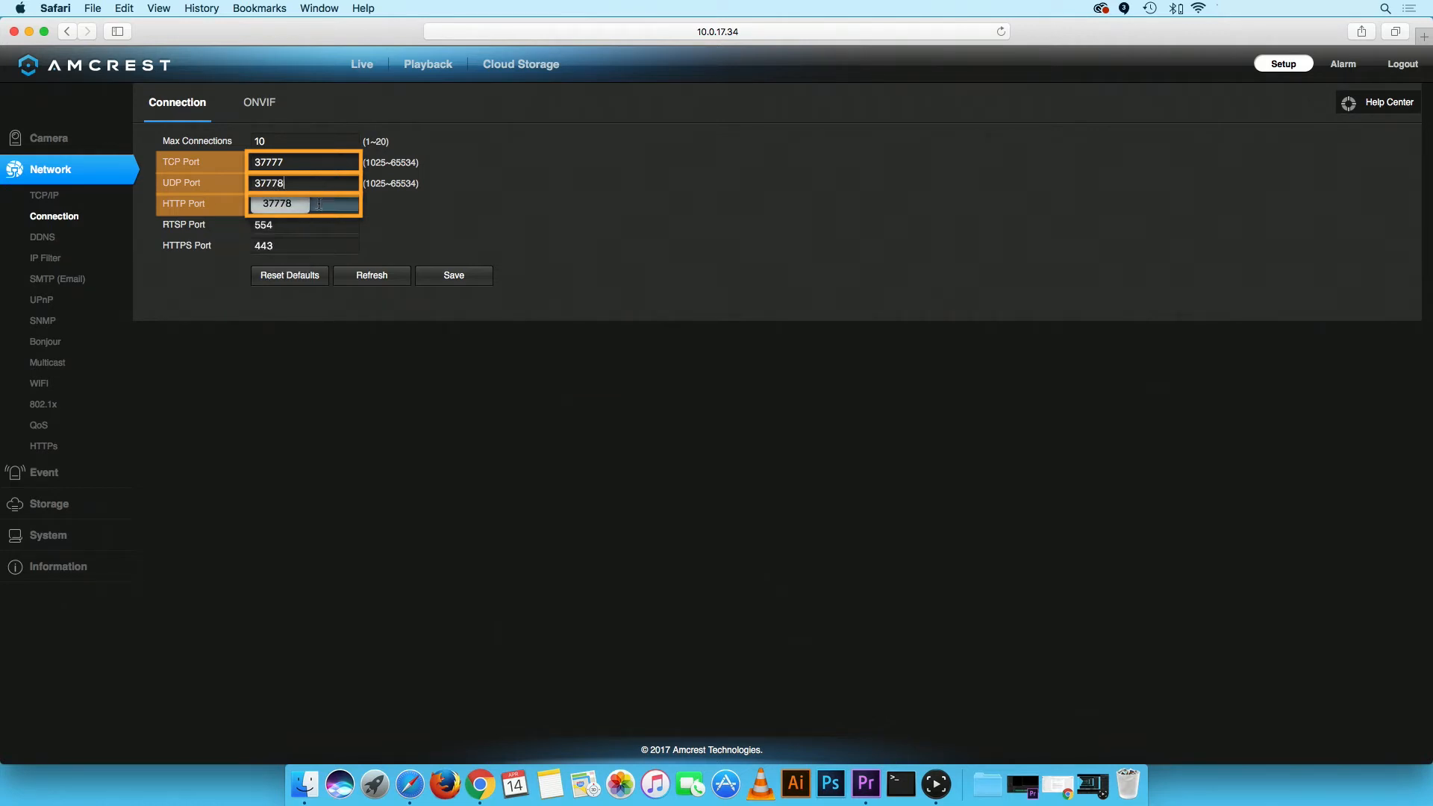
key(Tab)
text(377)
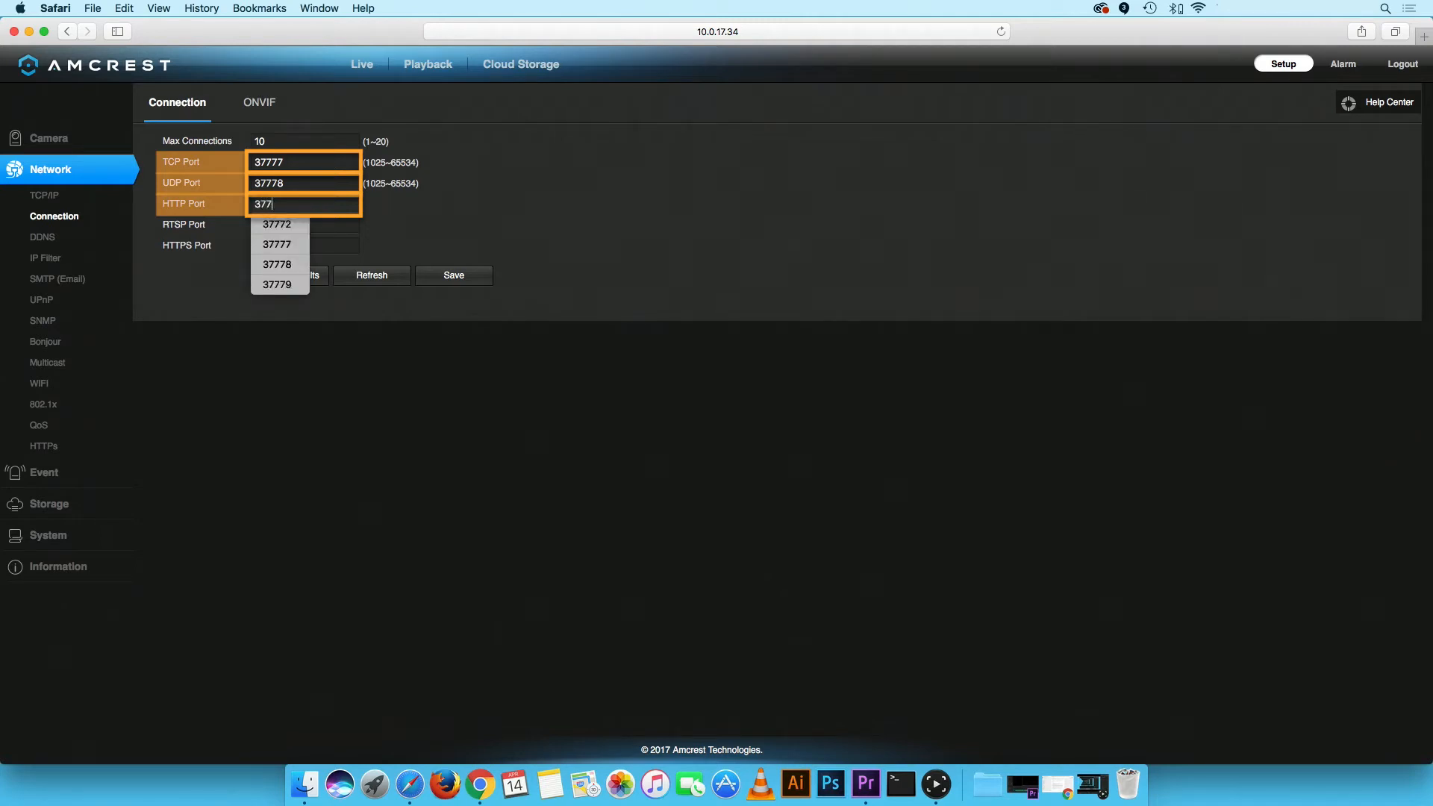
text(79)
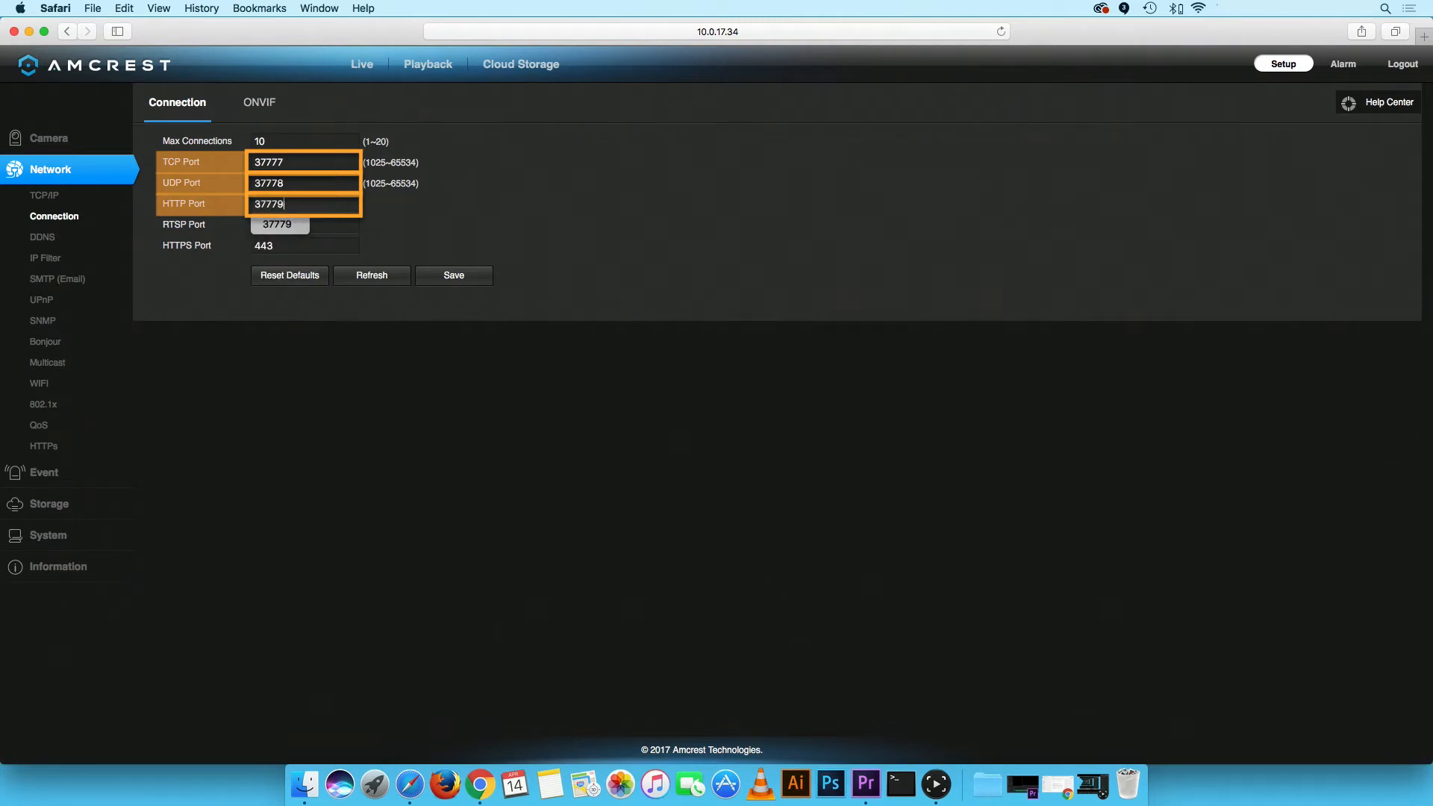
click(375, 232)
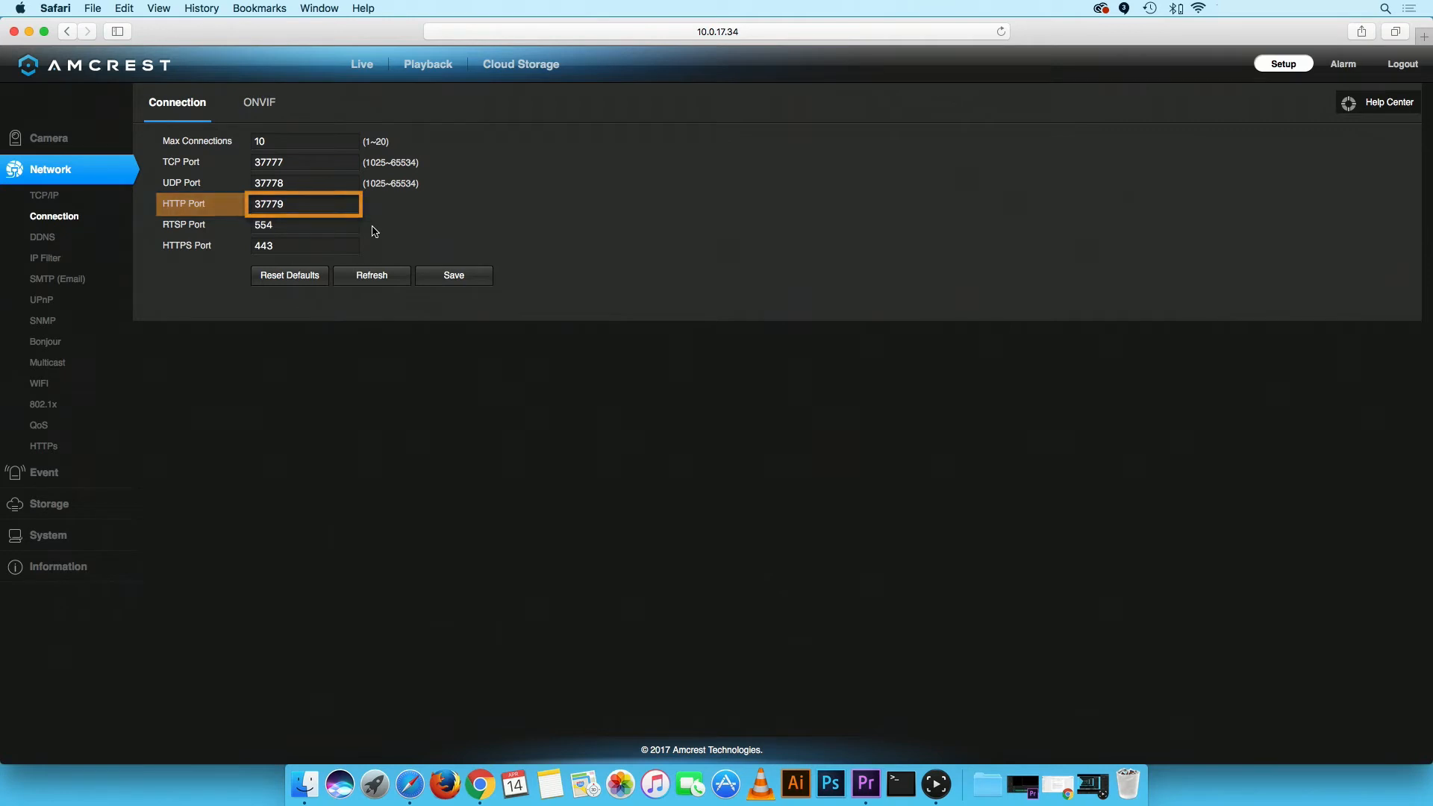
click(455, 278)
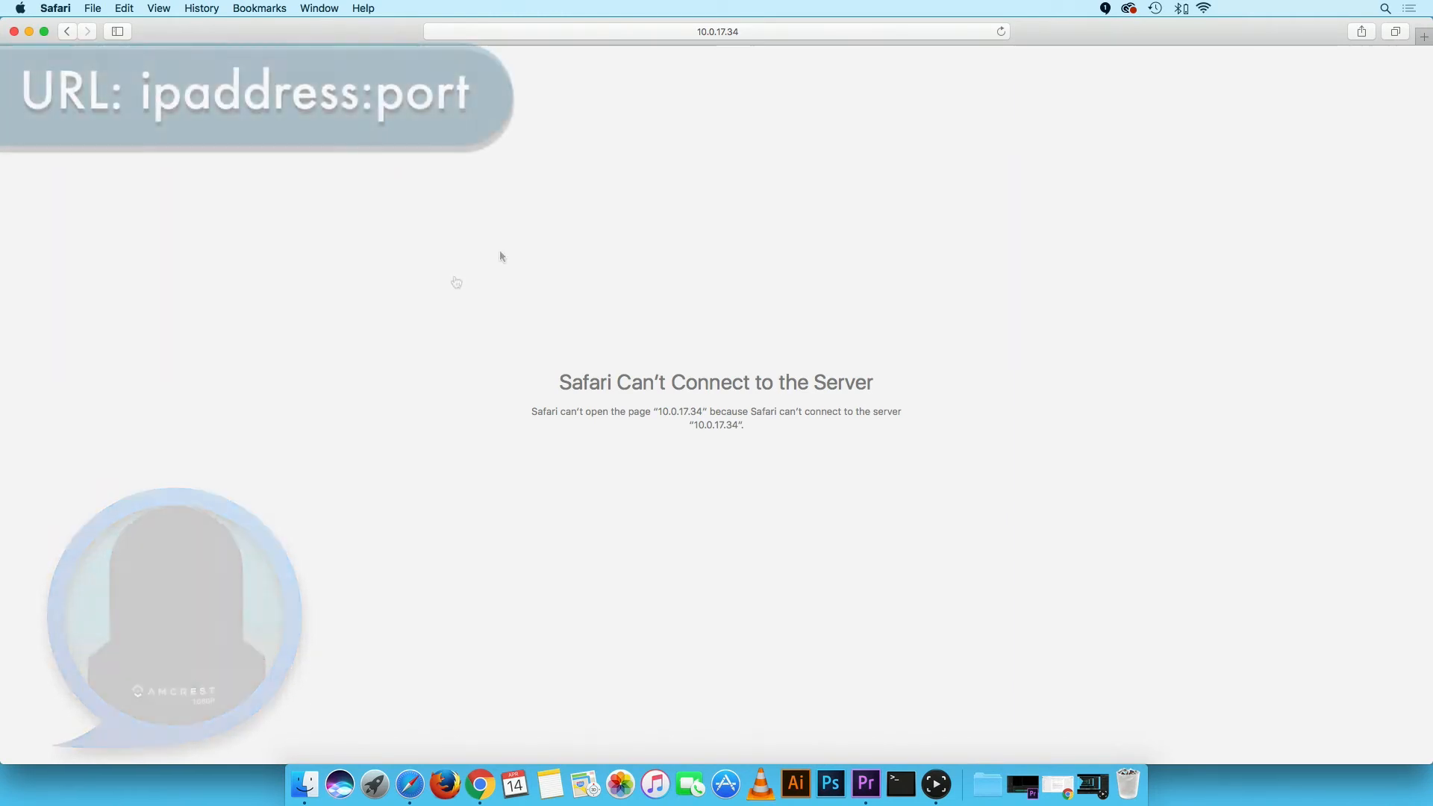
- Load 10.0.17.34:37779 in Safari and log back in with the camera password
click(703, 33)
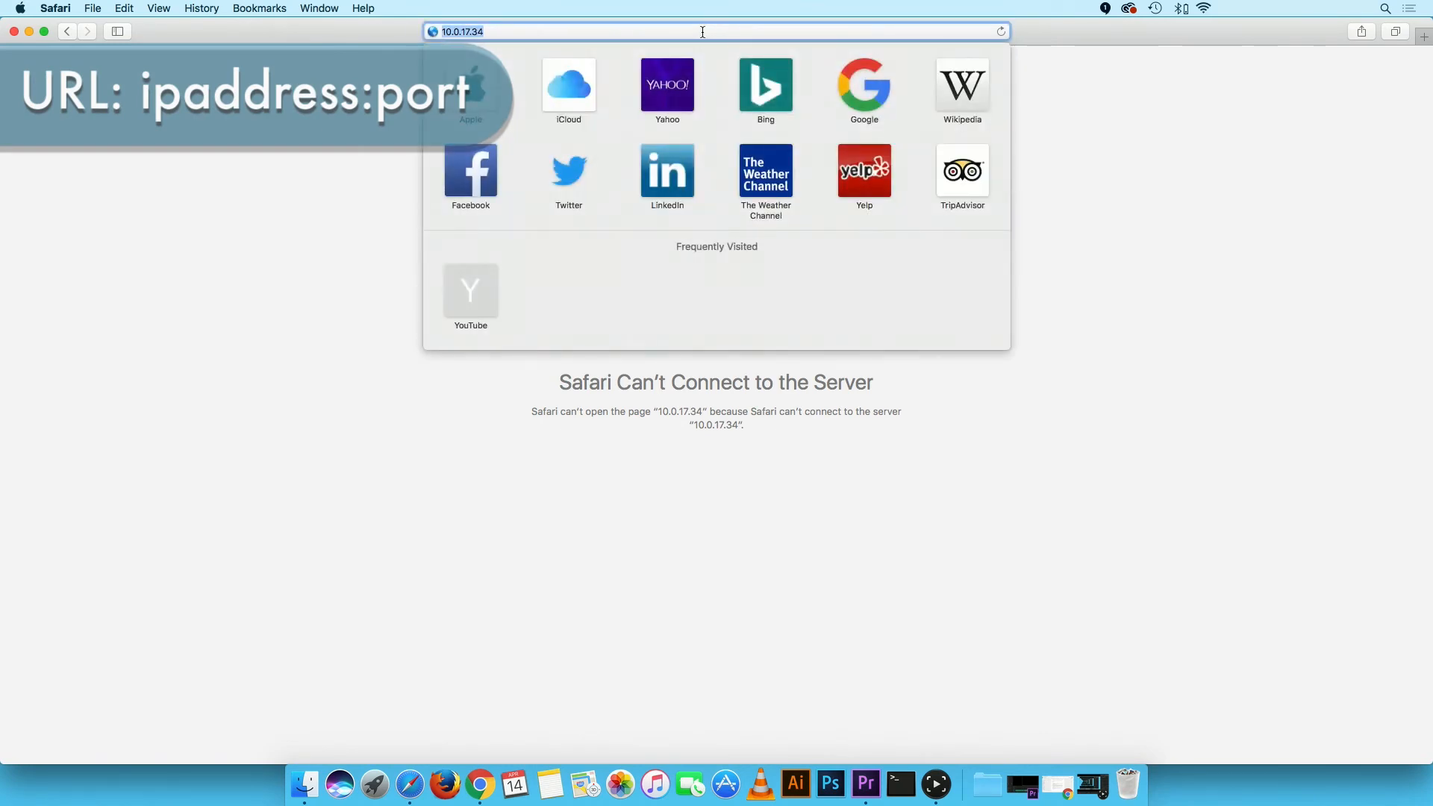
click(703, 32)
text(:)
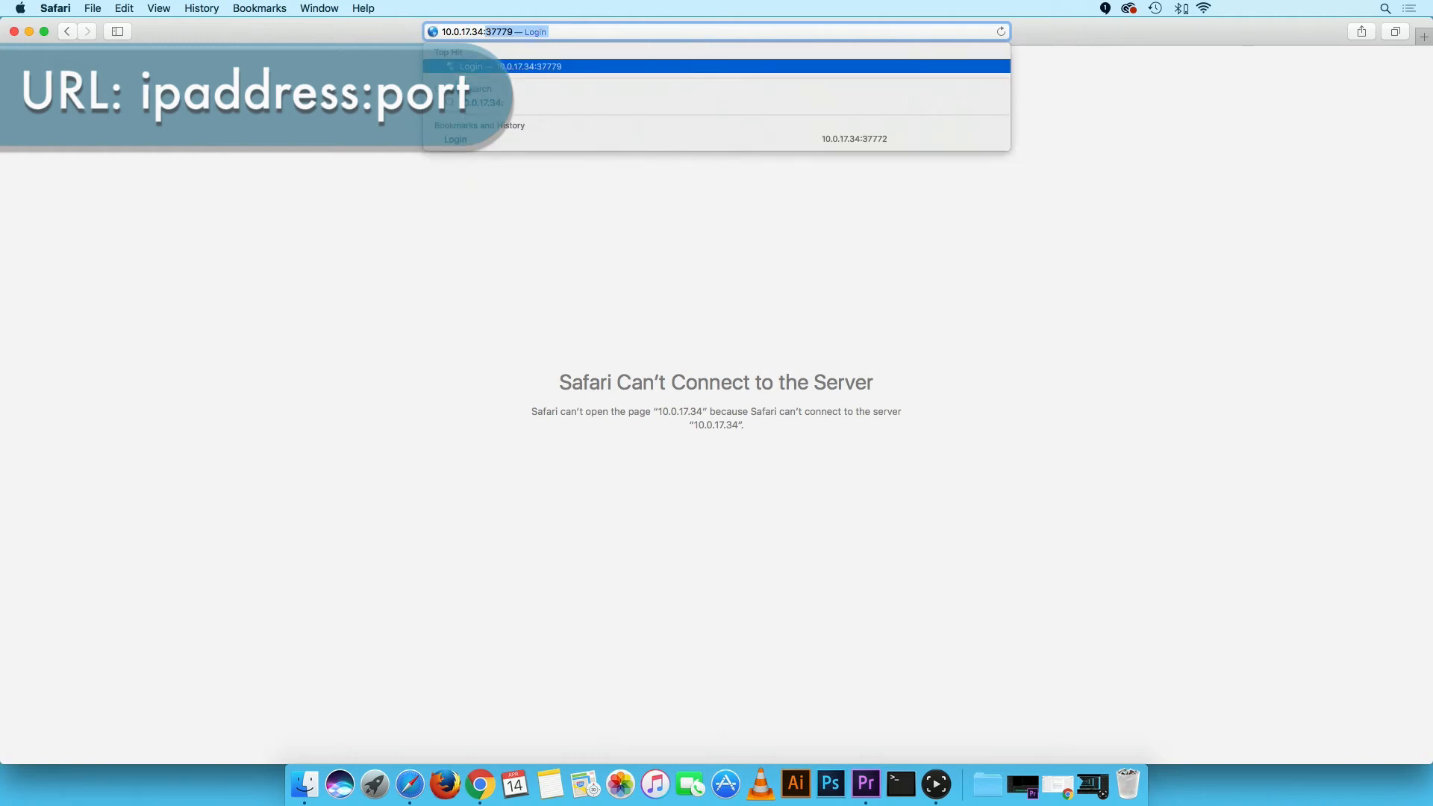
text(37779)
key(Return)
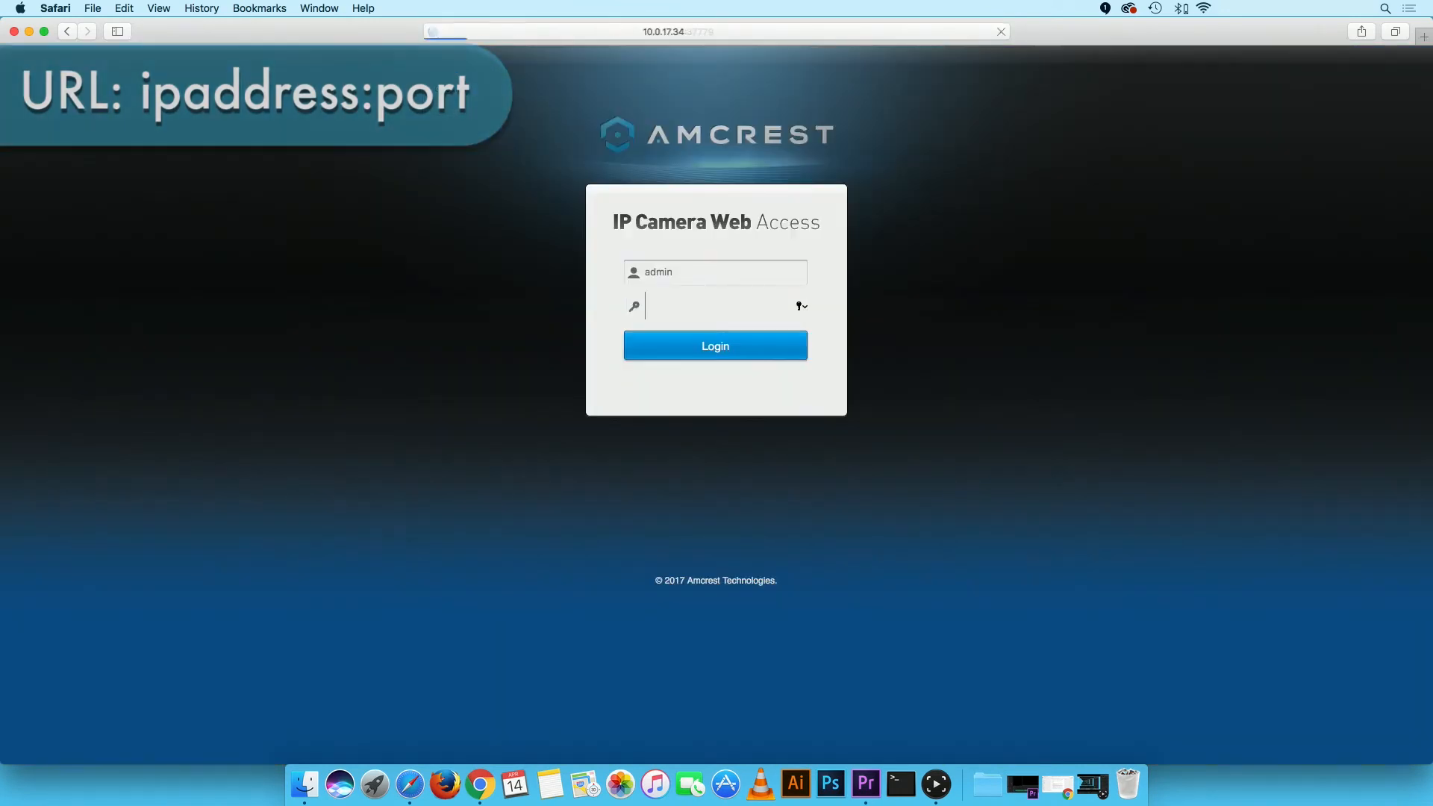
text(••••••)
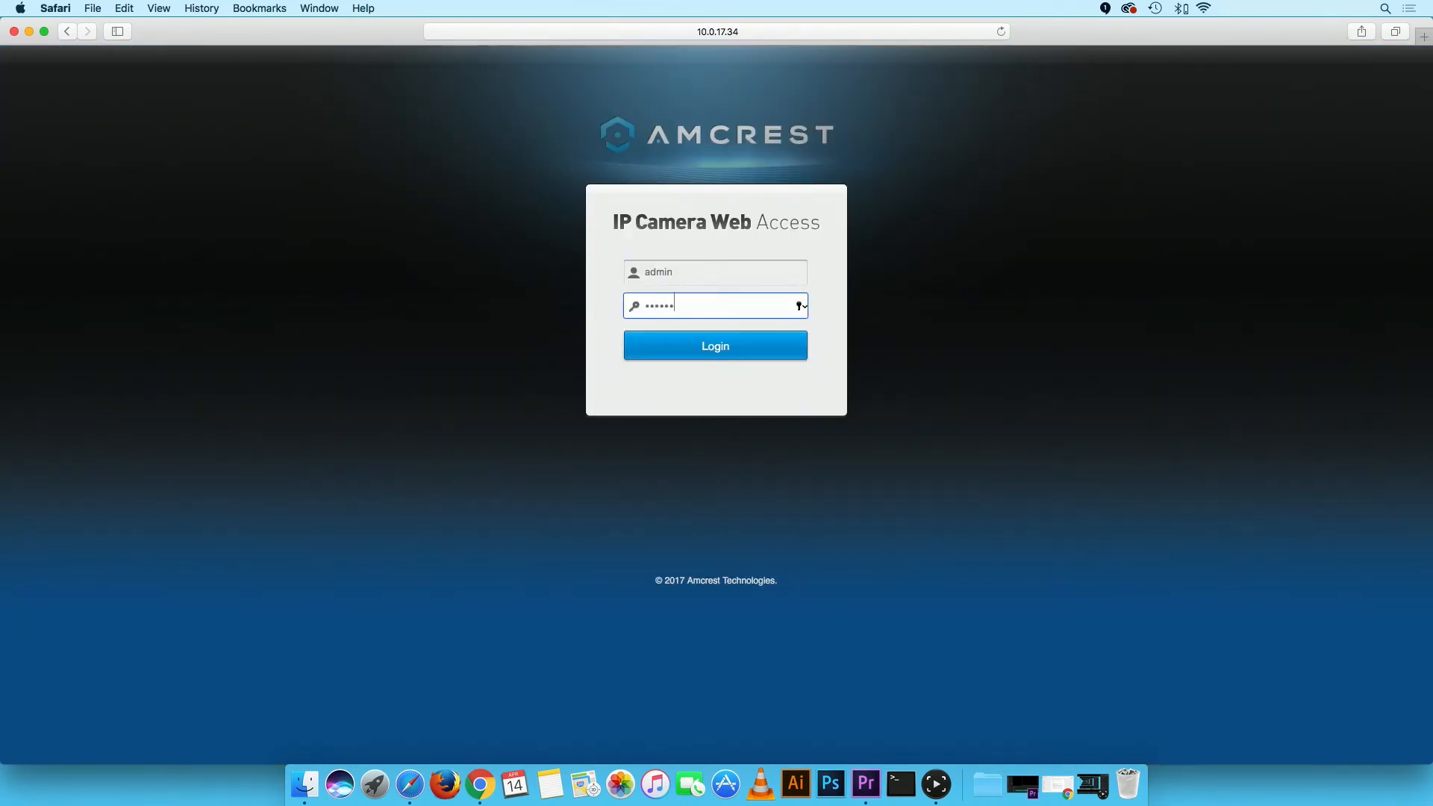
click(720, 349)
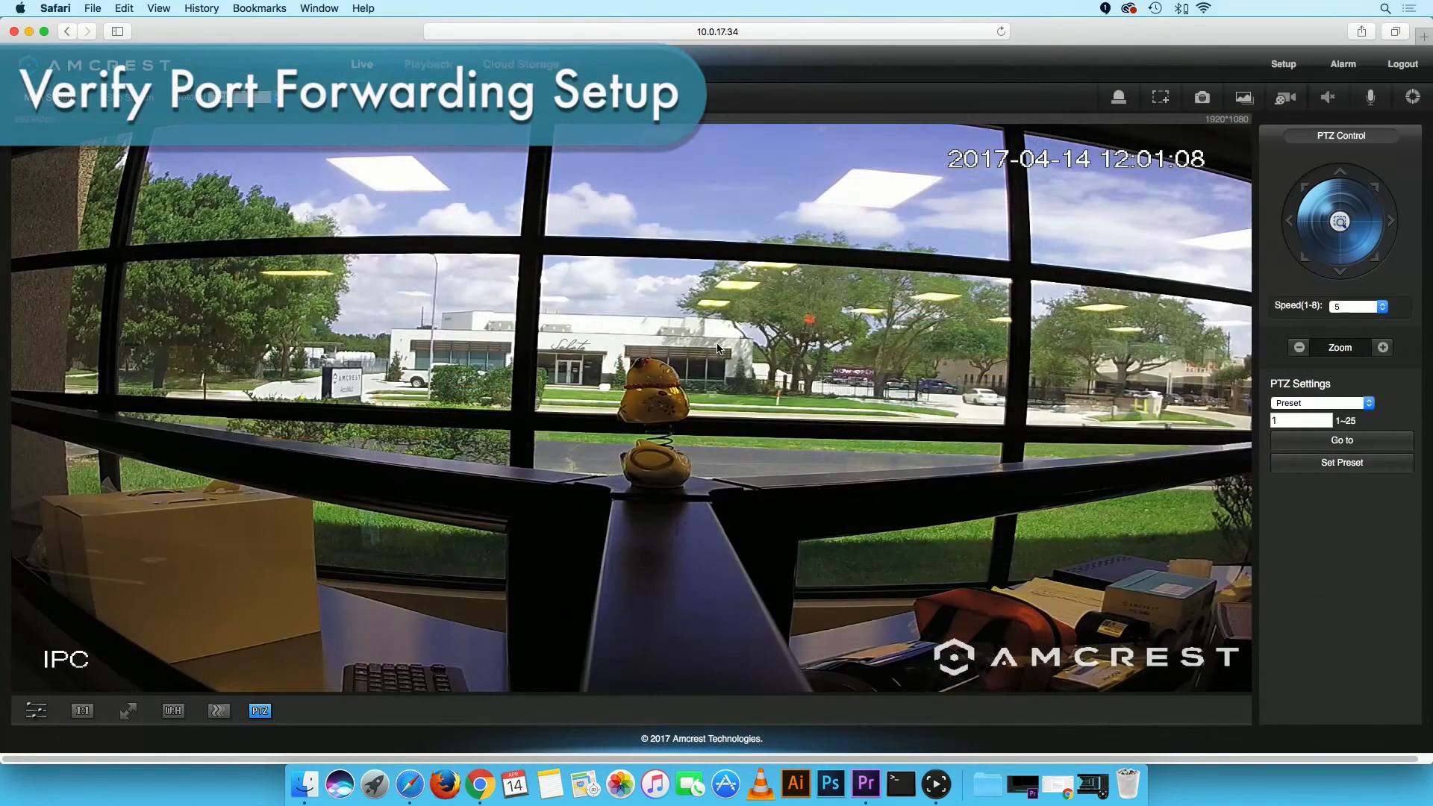
- Open a new blank Safari tab beside the camera's live view
click(1426, 38)
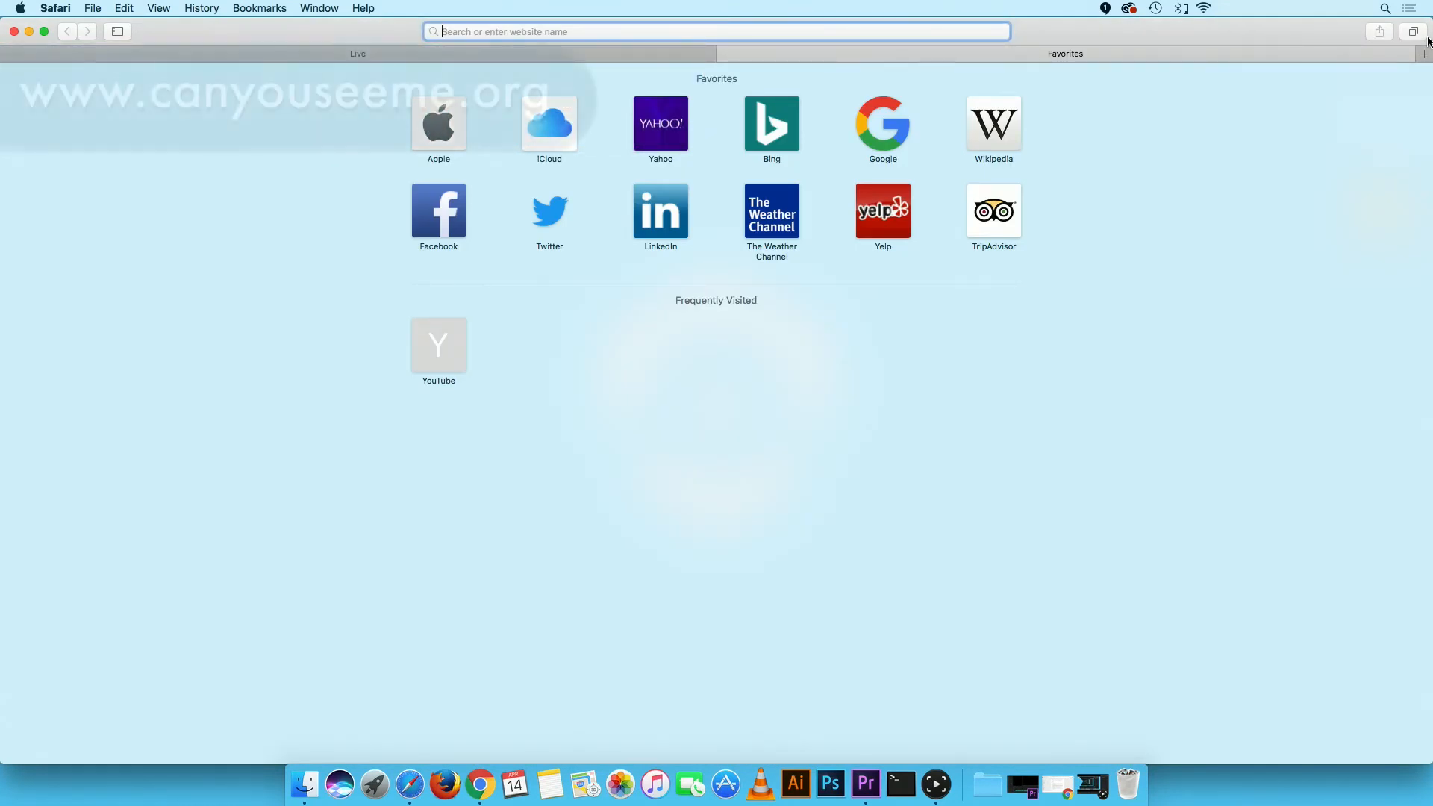
text(www.)
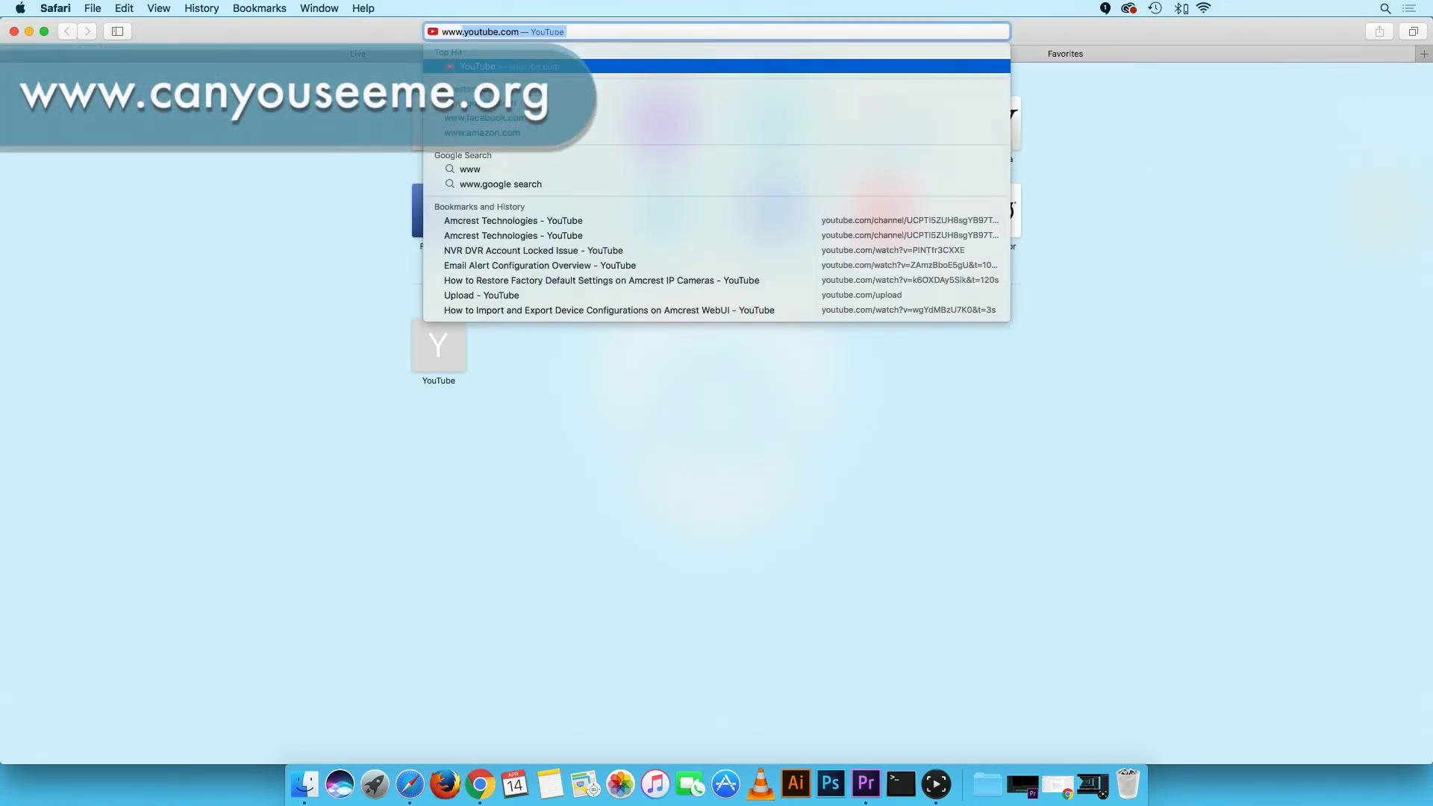
text(canyou)
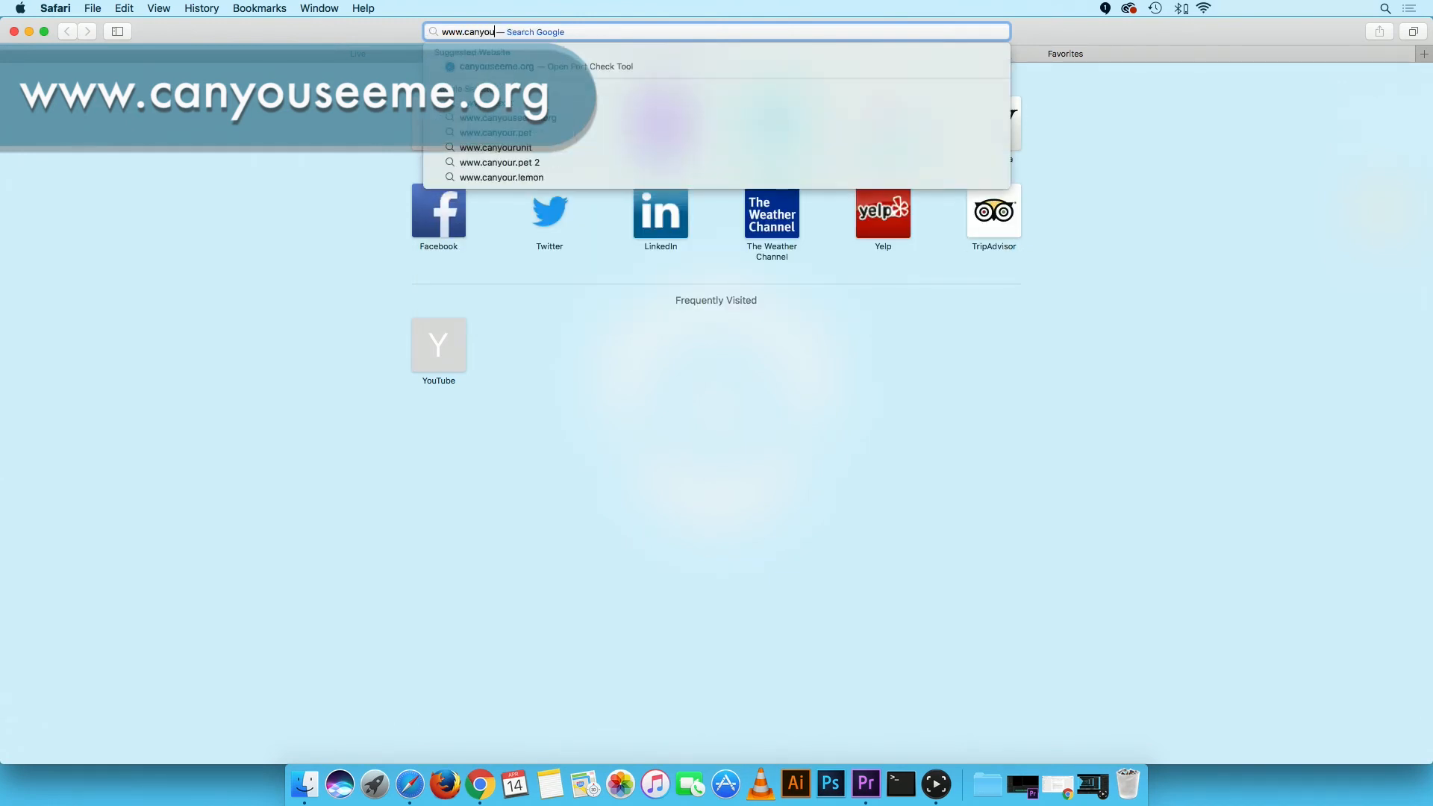
text(seeme.org)
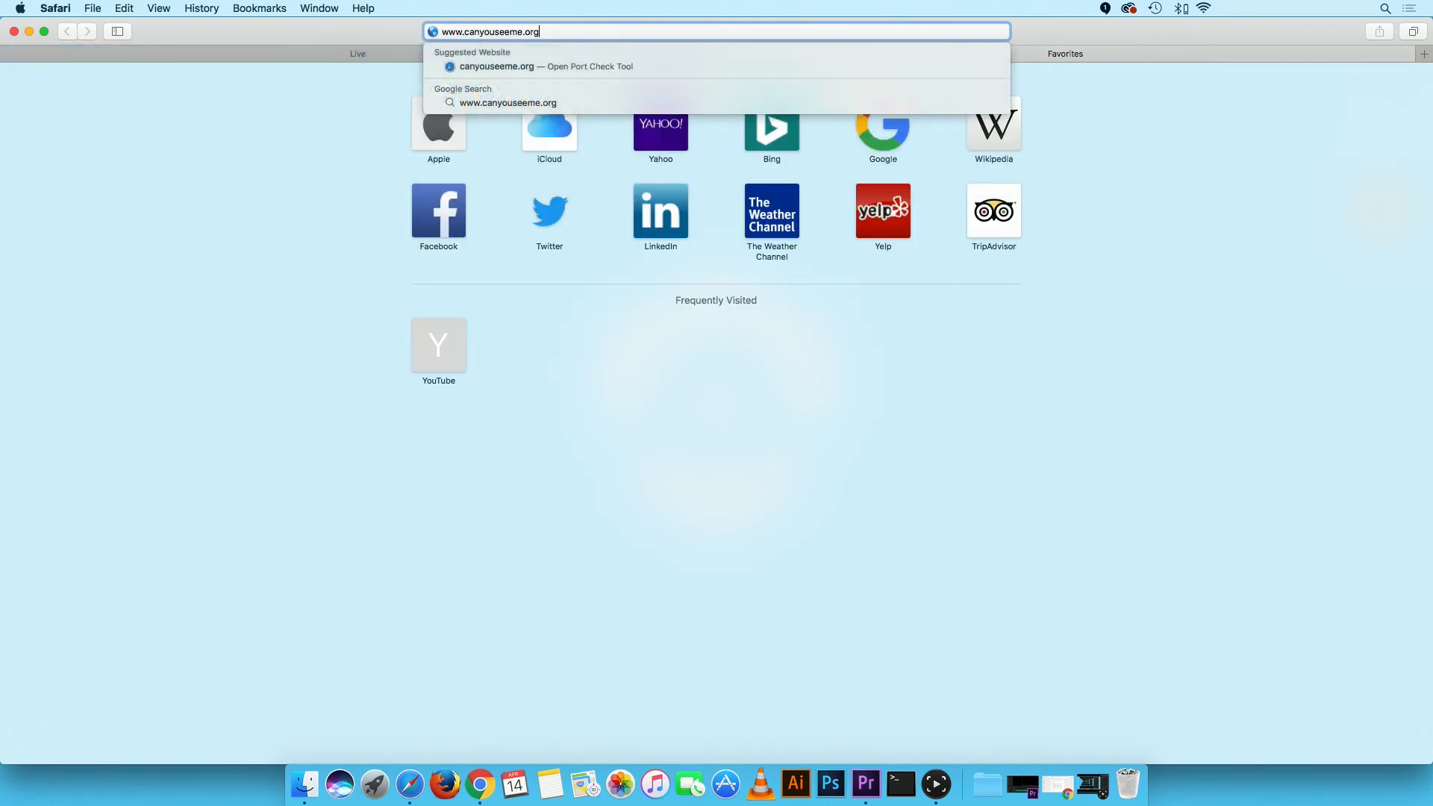
key(Return)
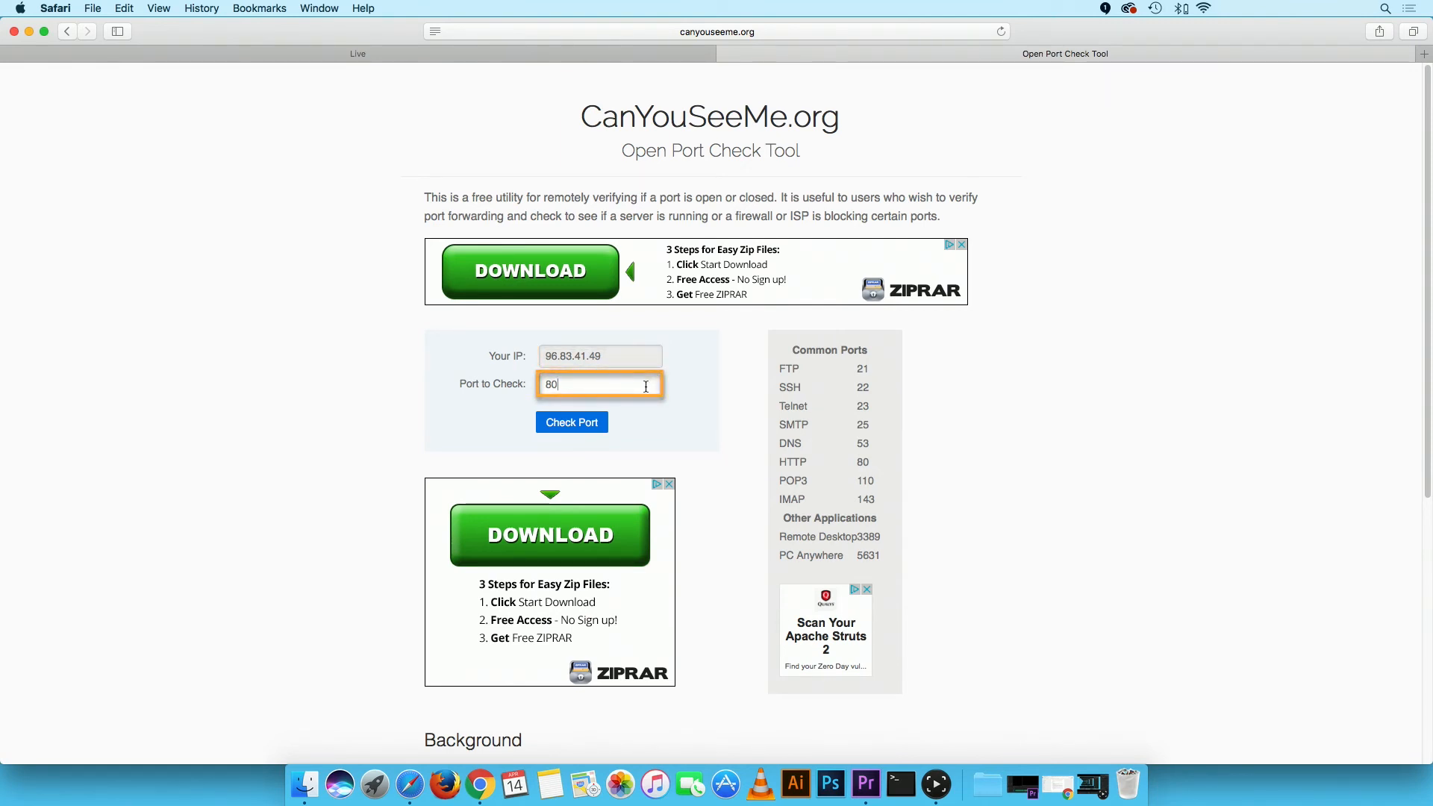
double_click(645, 386)
text(37779)
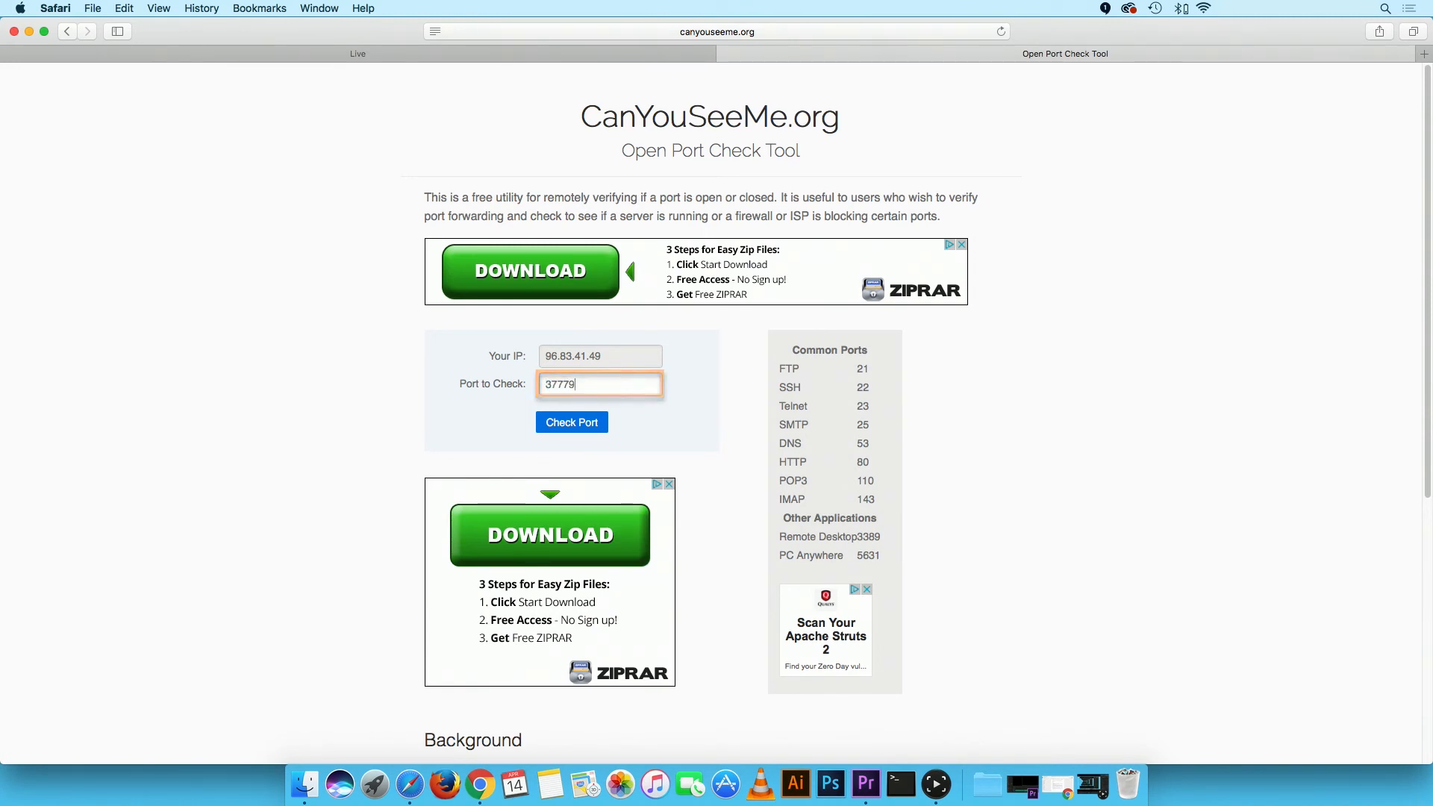
click(597, 427)
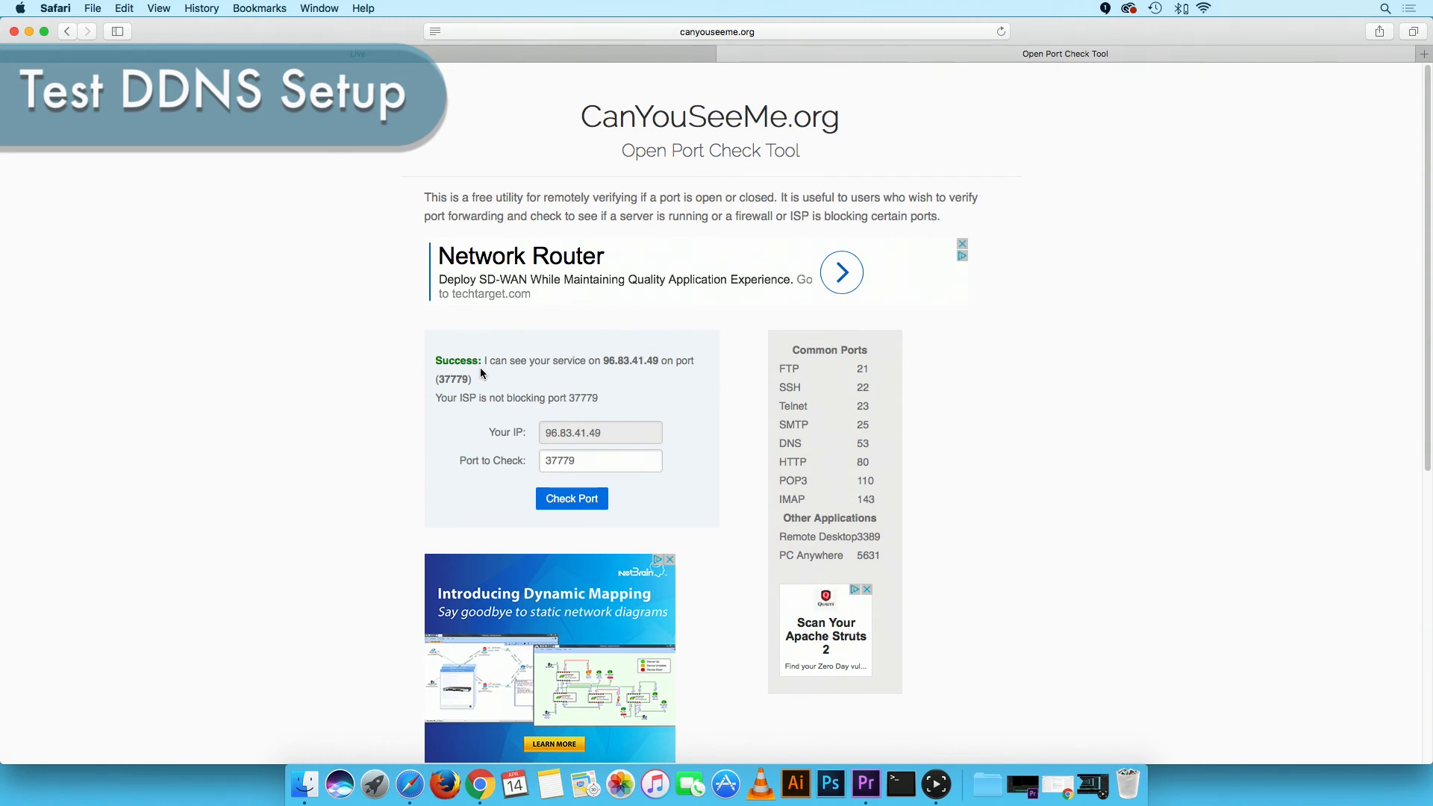
- Join a different Wi-Fi network and open a new Safari window
click(1204, 10)
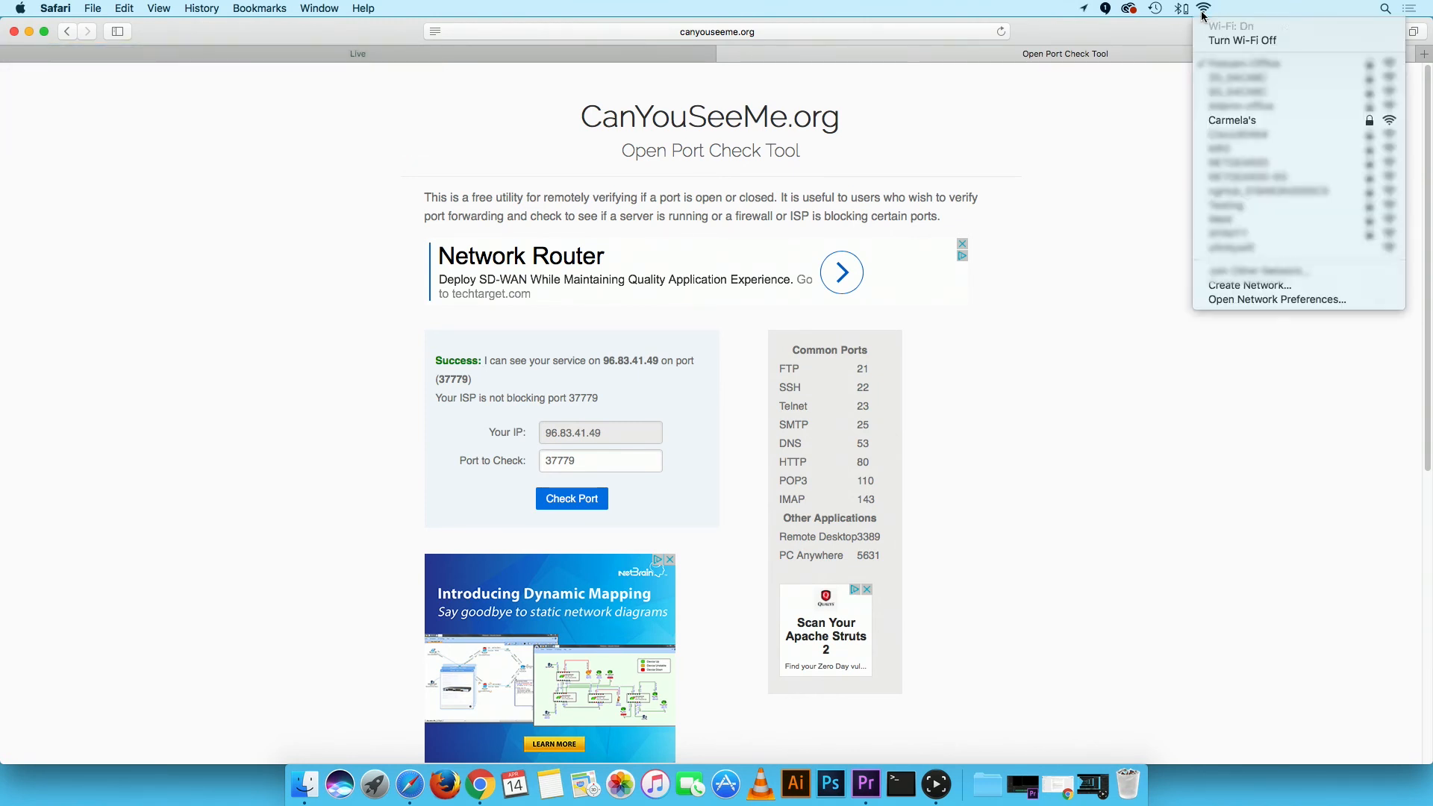
click(1241, 122)
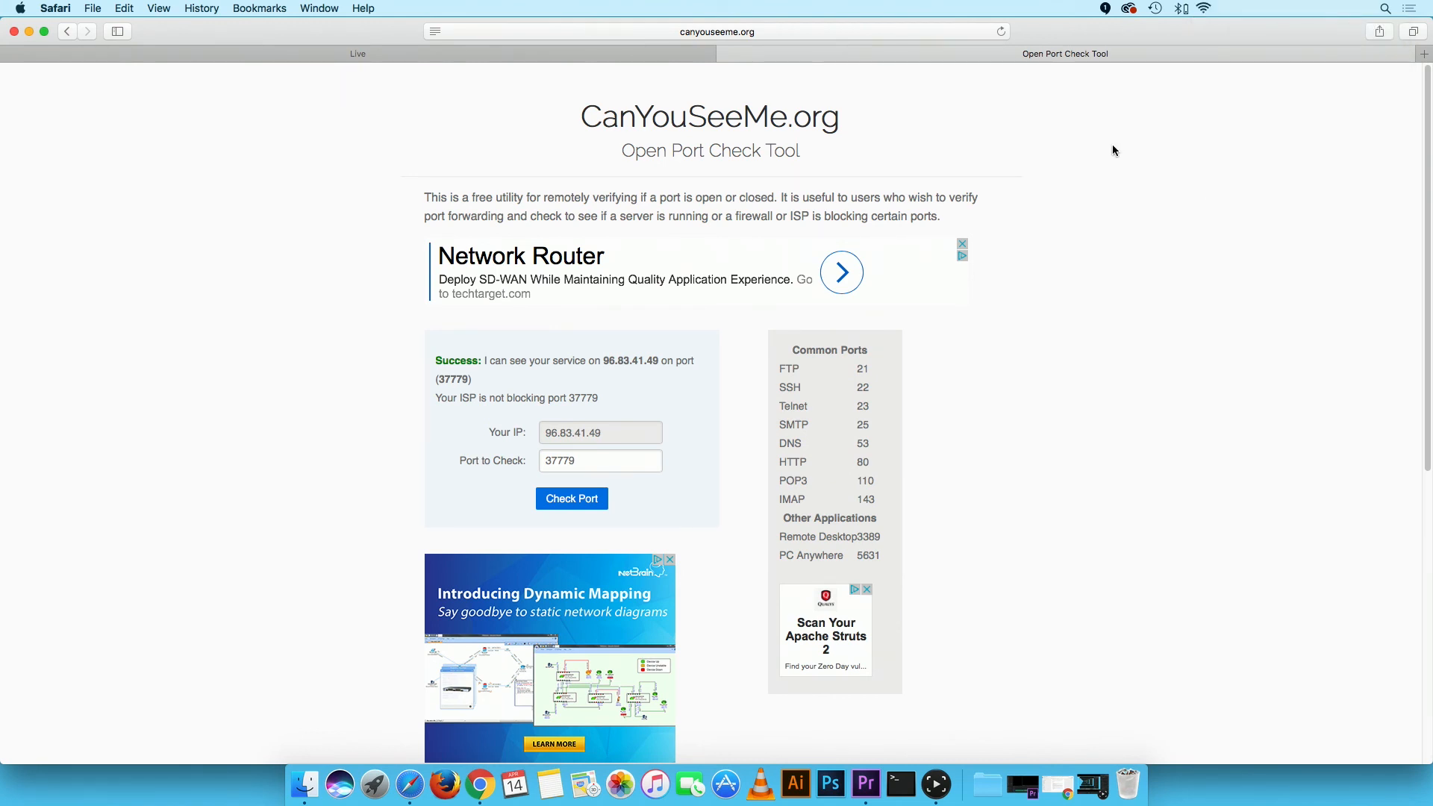
key(super+n)
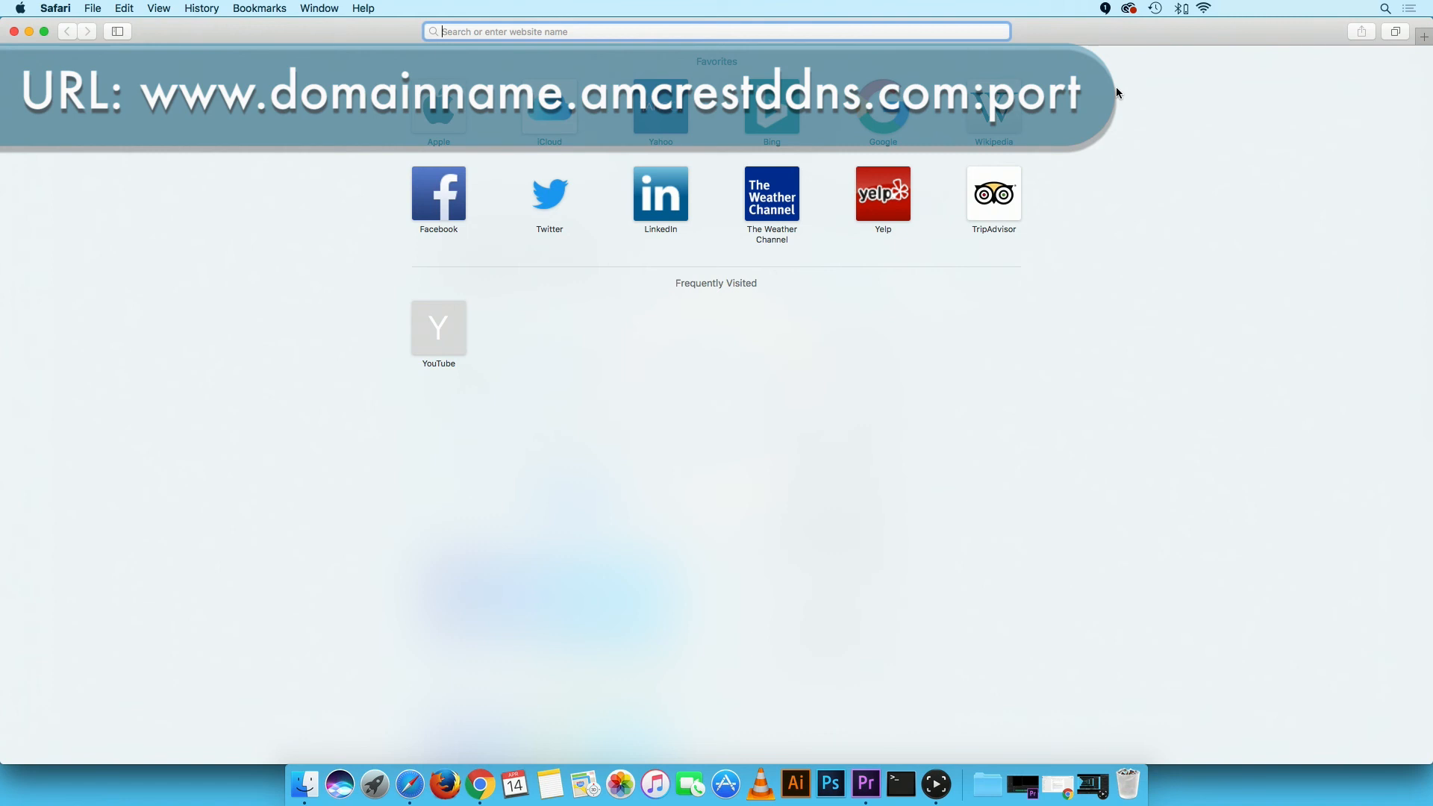
text(www.)
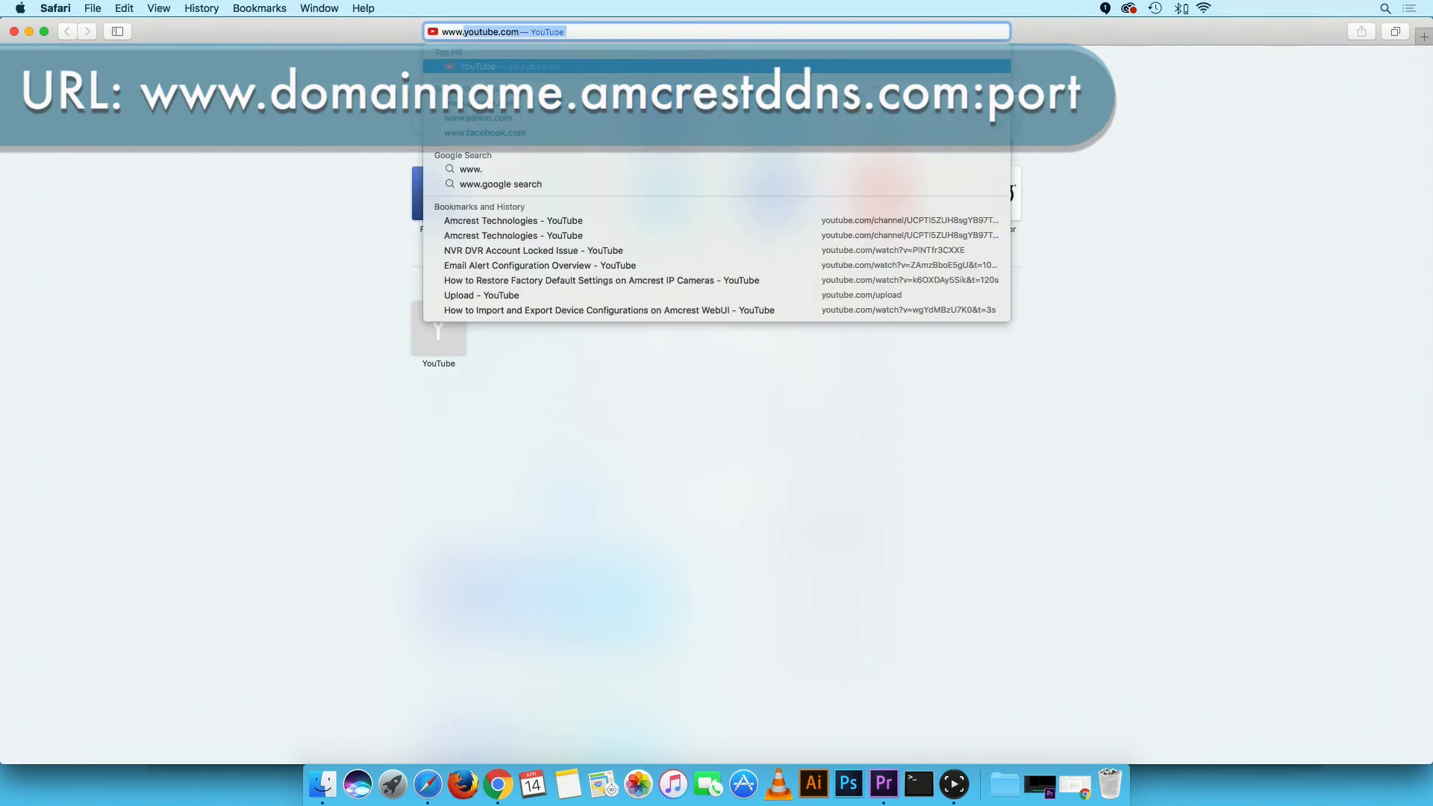
text(ipcamera841)
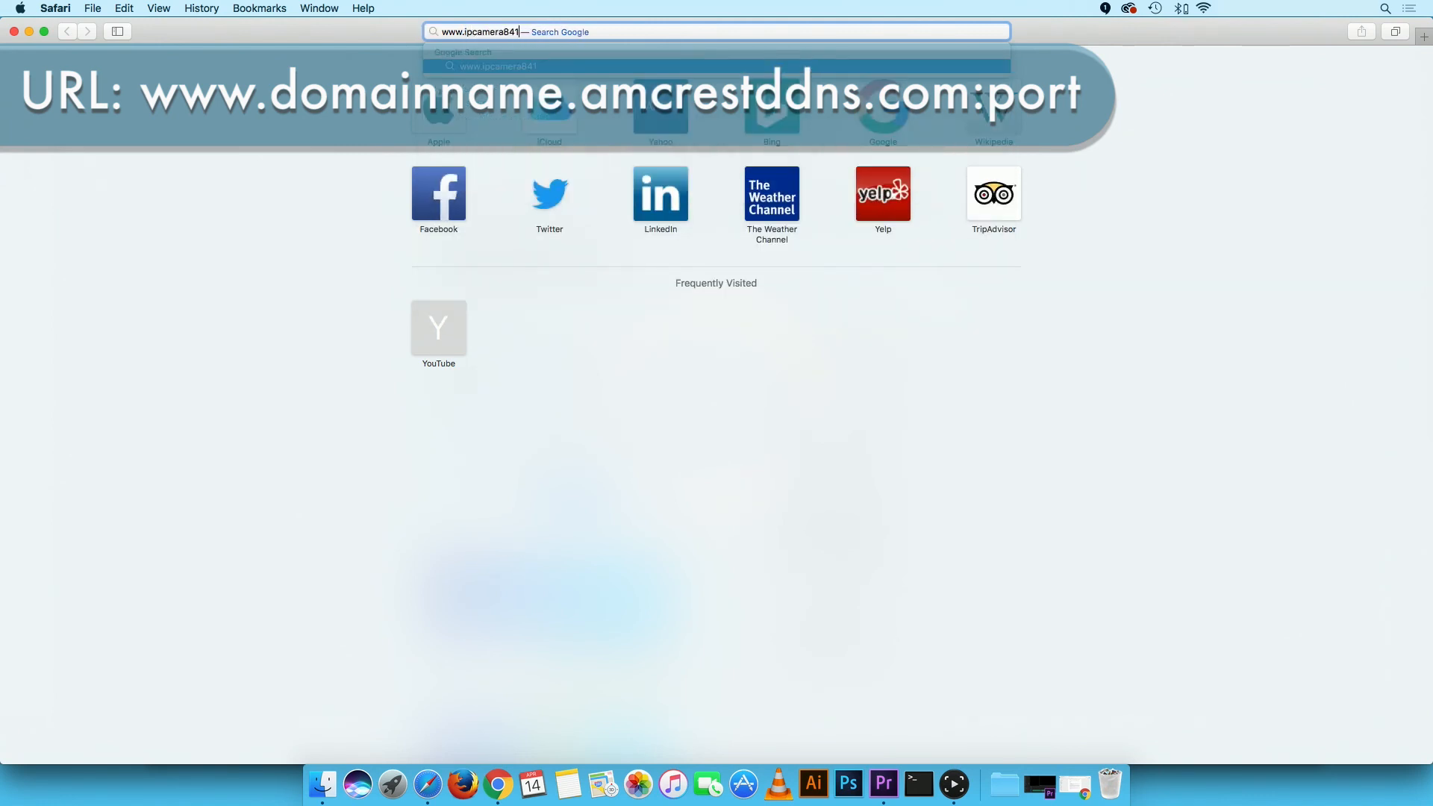
text(.amcrestddns.com:)
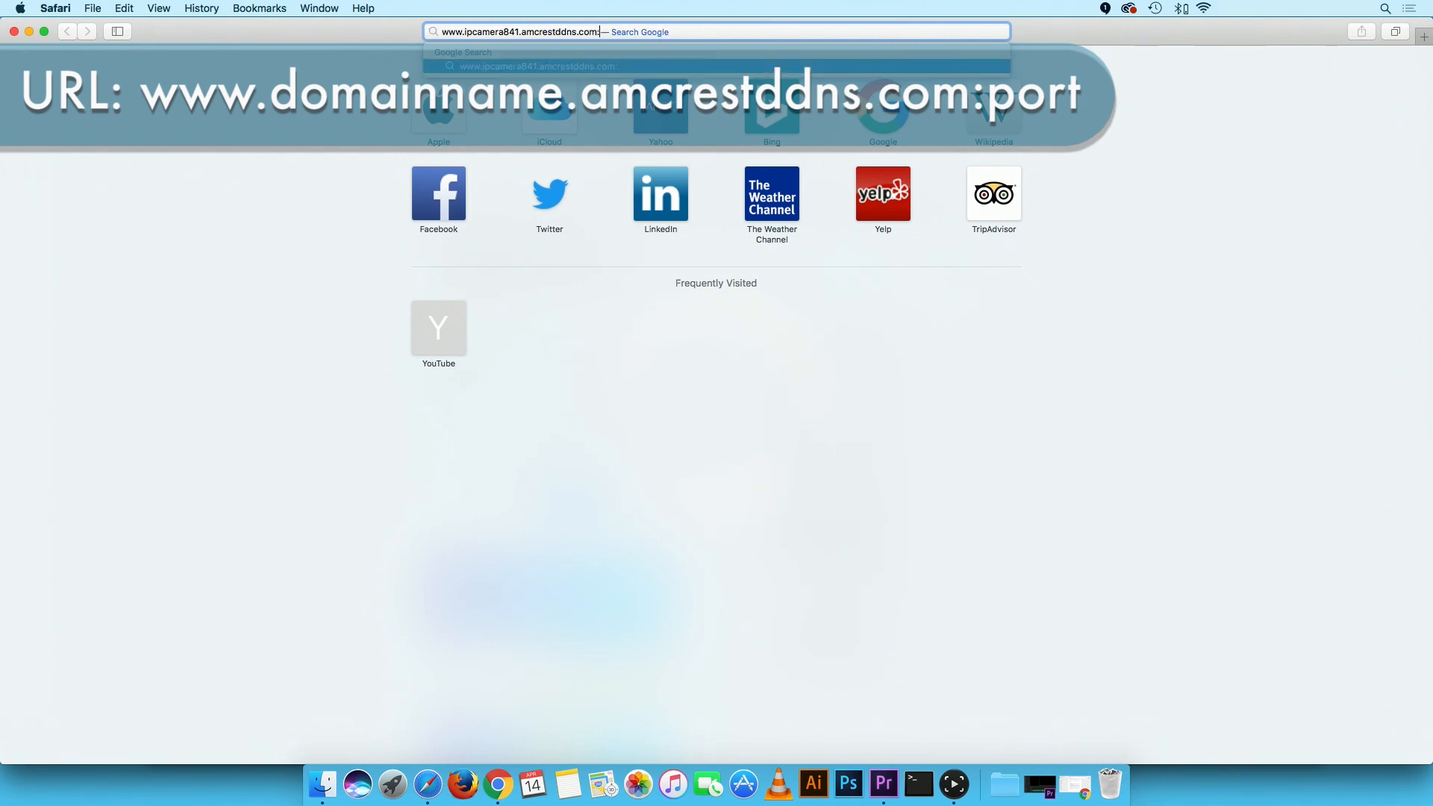
text(37779)
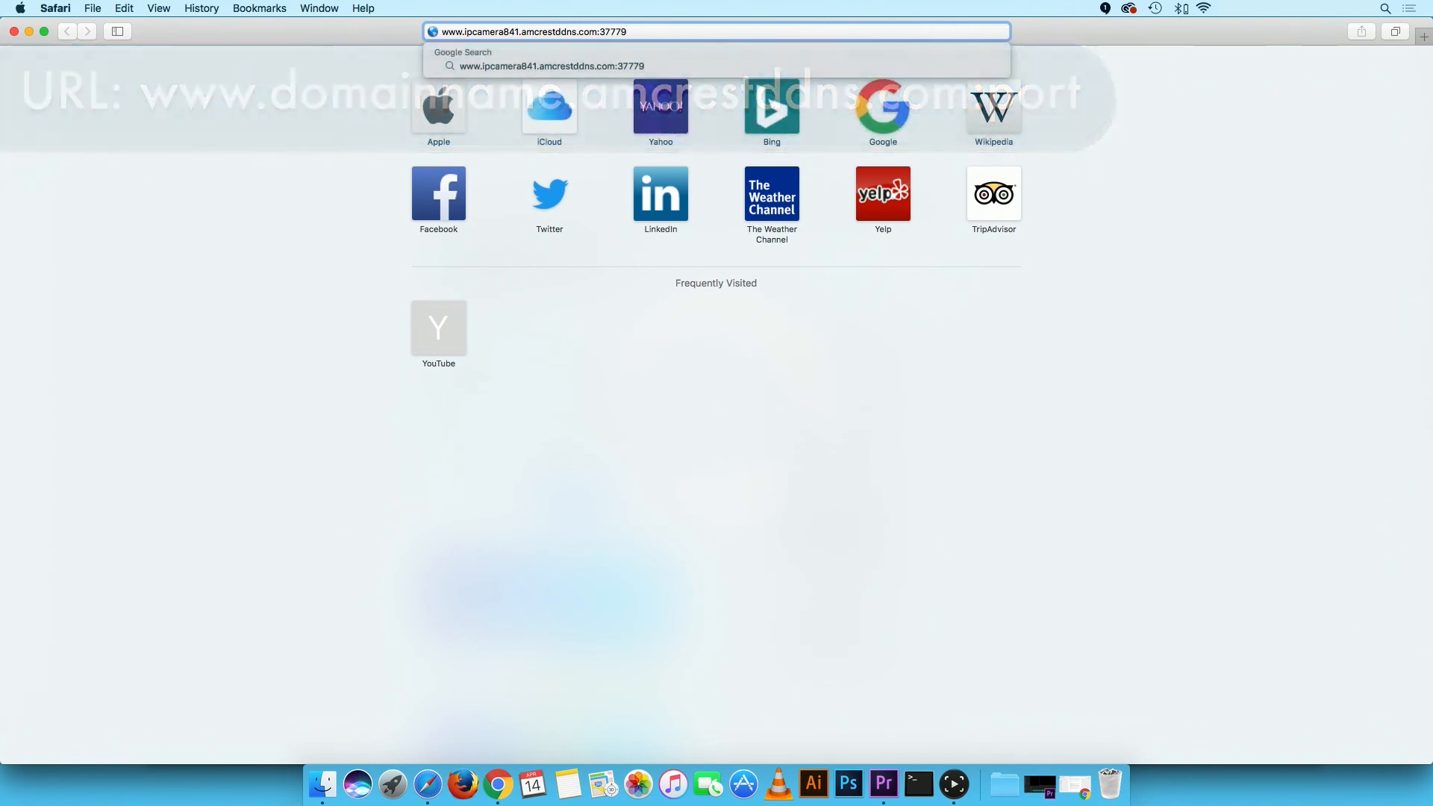
key(Return)
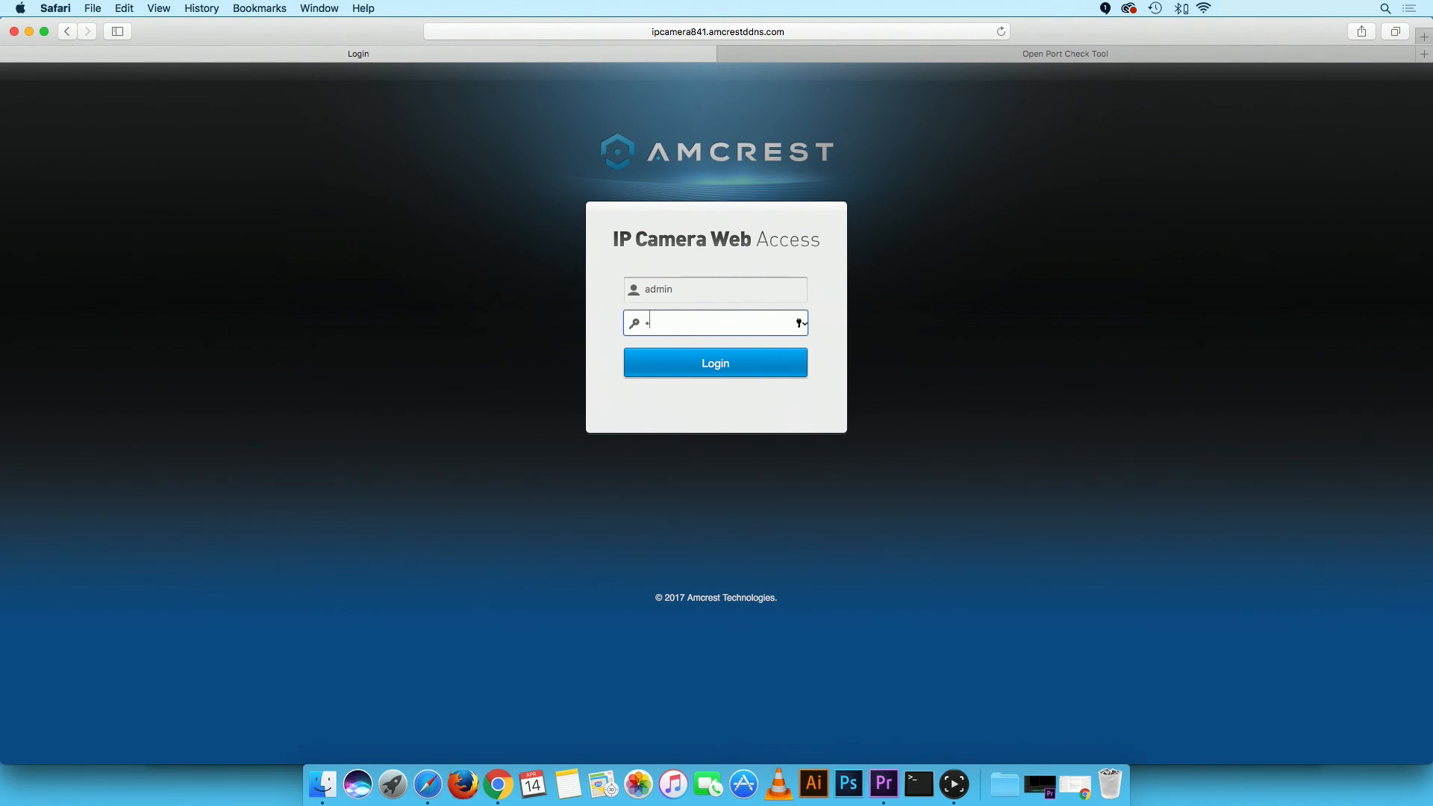
text(•••••)
key(Return)
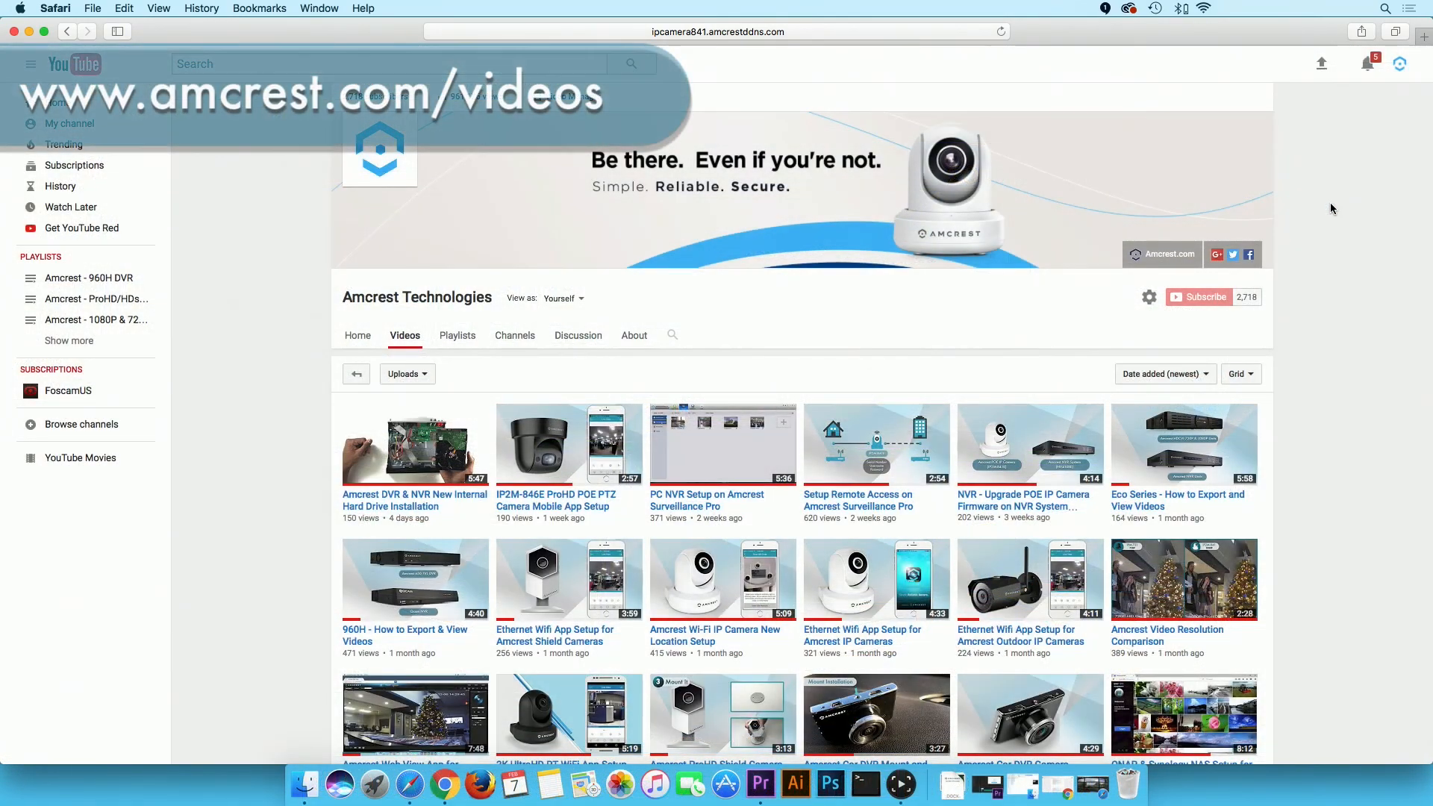
- Scroll down through the Amcrest Technologies channel's video grid on YouTube
scroll(1332, 208, down, 5)
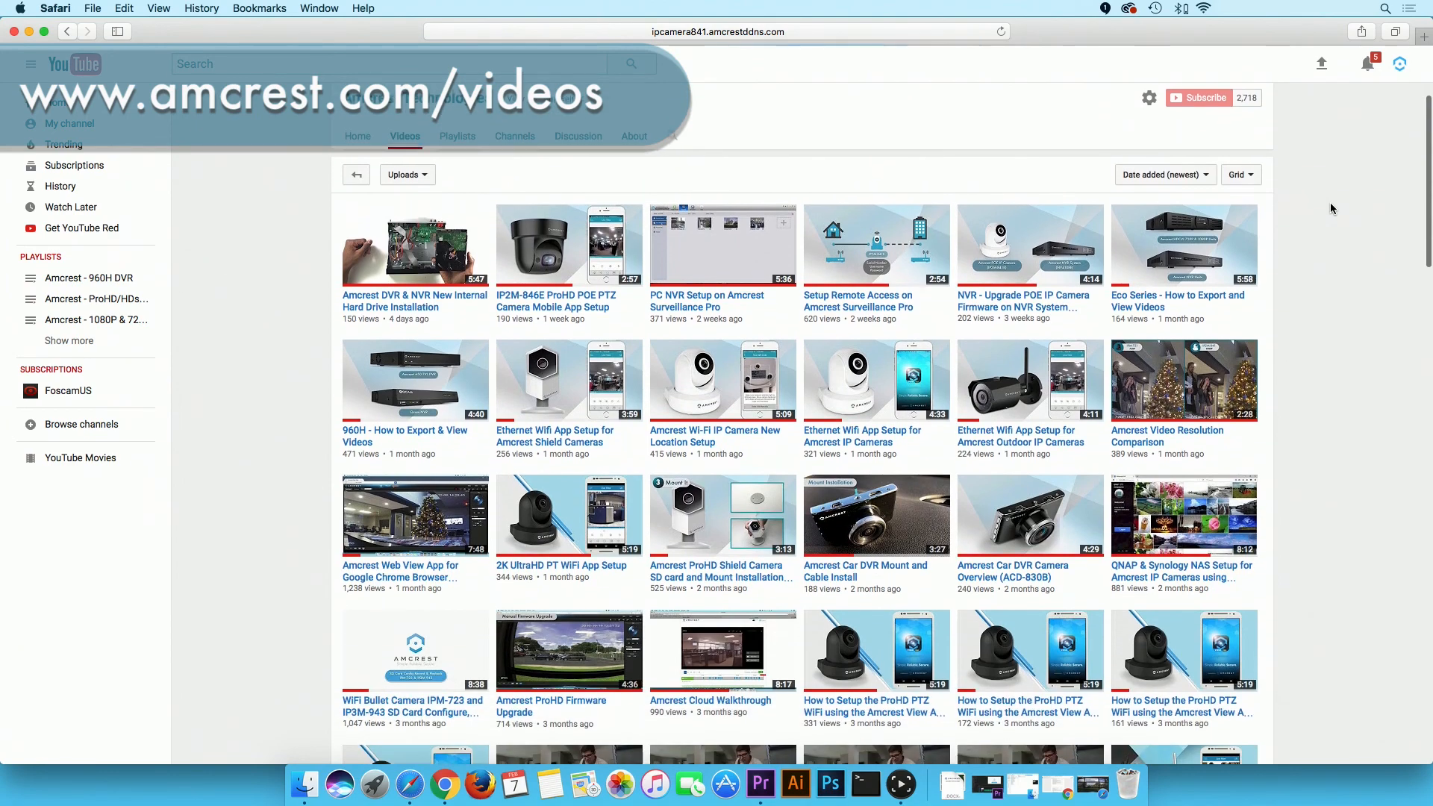
scroll(1333, 209, down, 5)
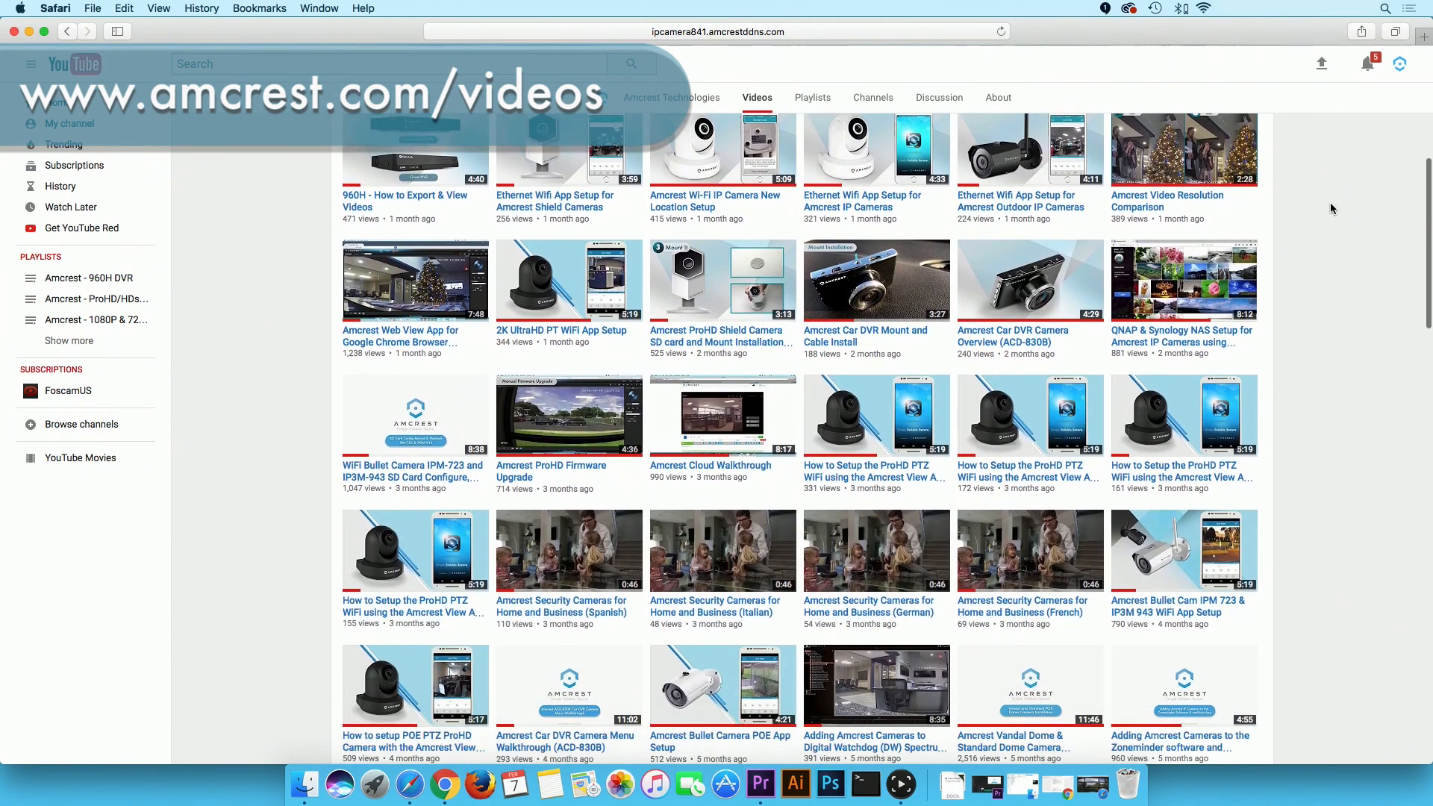
scroll(1333, 208, down, 5)
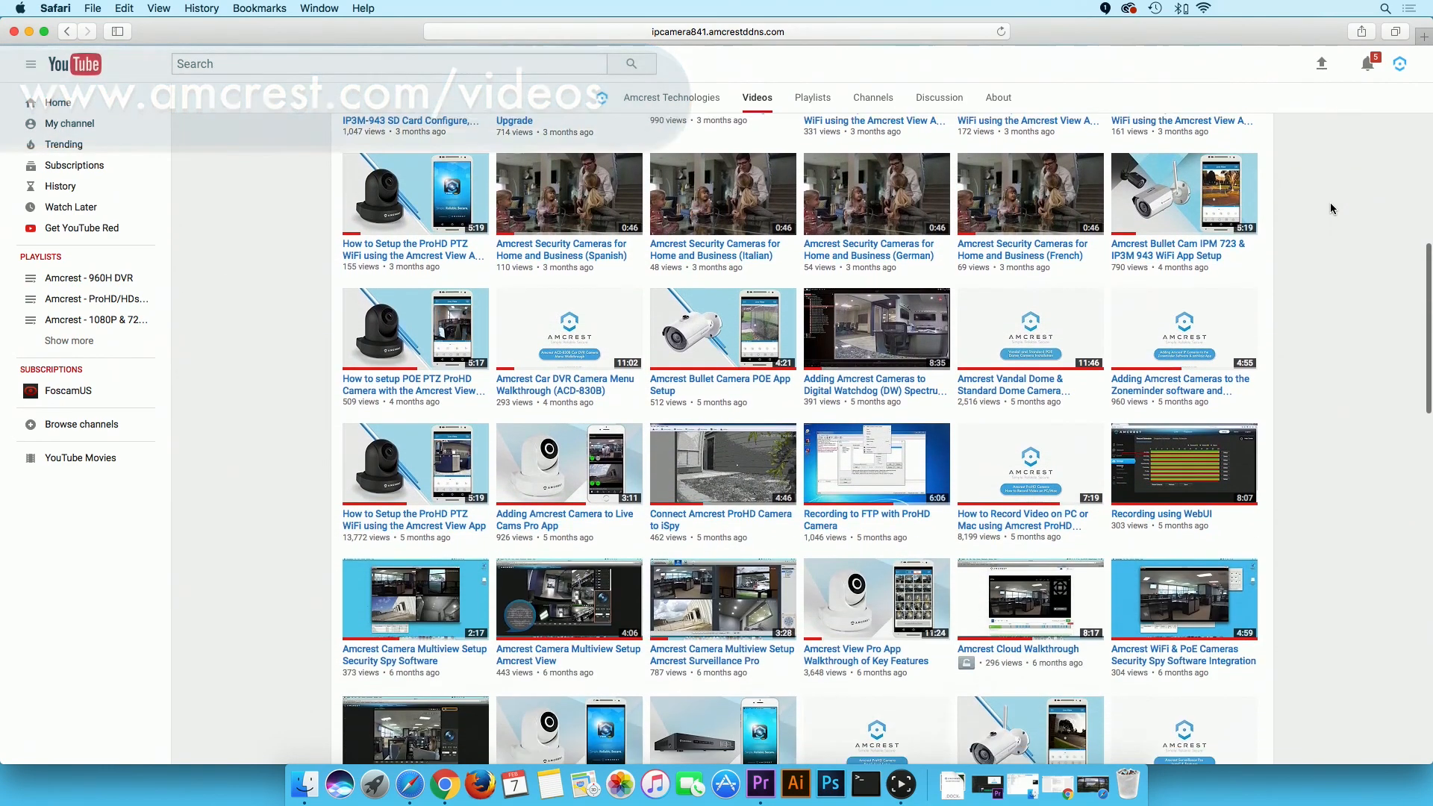